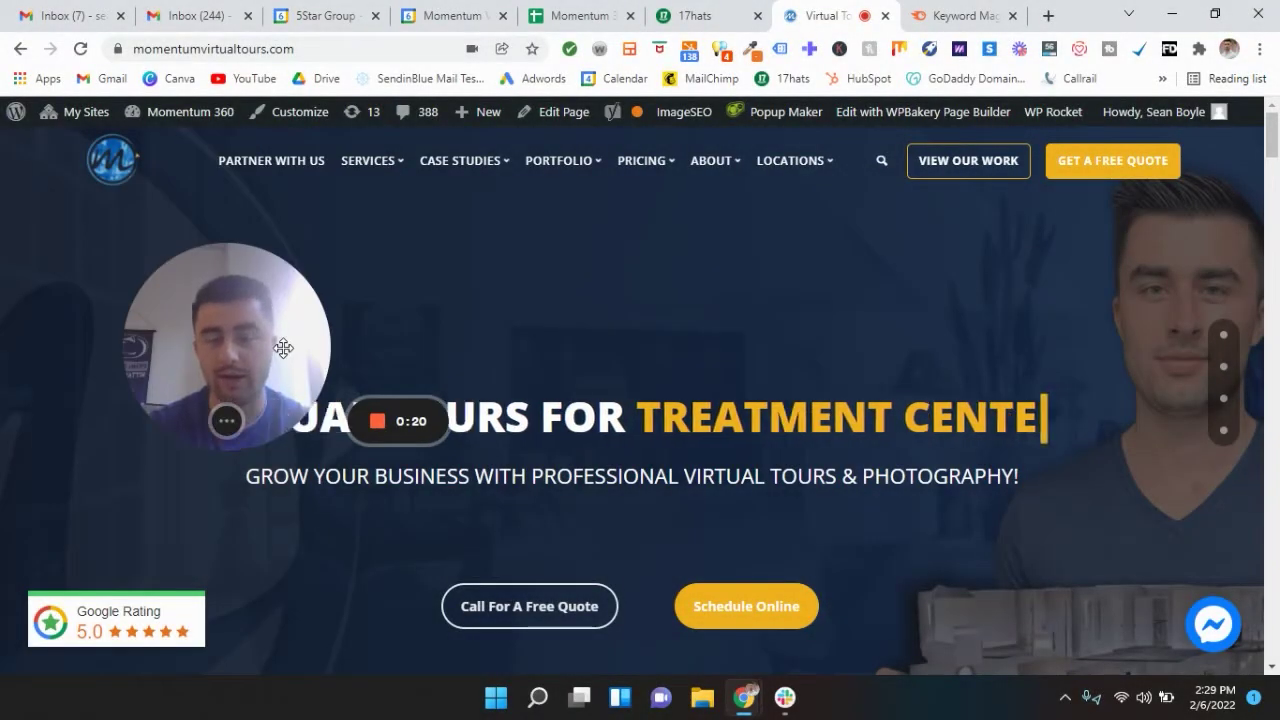
Step: Switch to the Keyword Magic Tool, point out semrush.com, and focus the Enter keyword box
left_click_drag(284, 347, 364, 299)
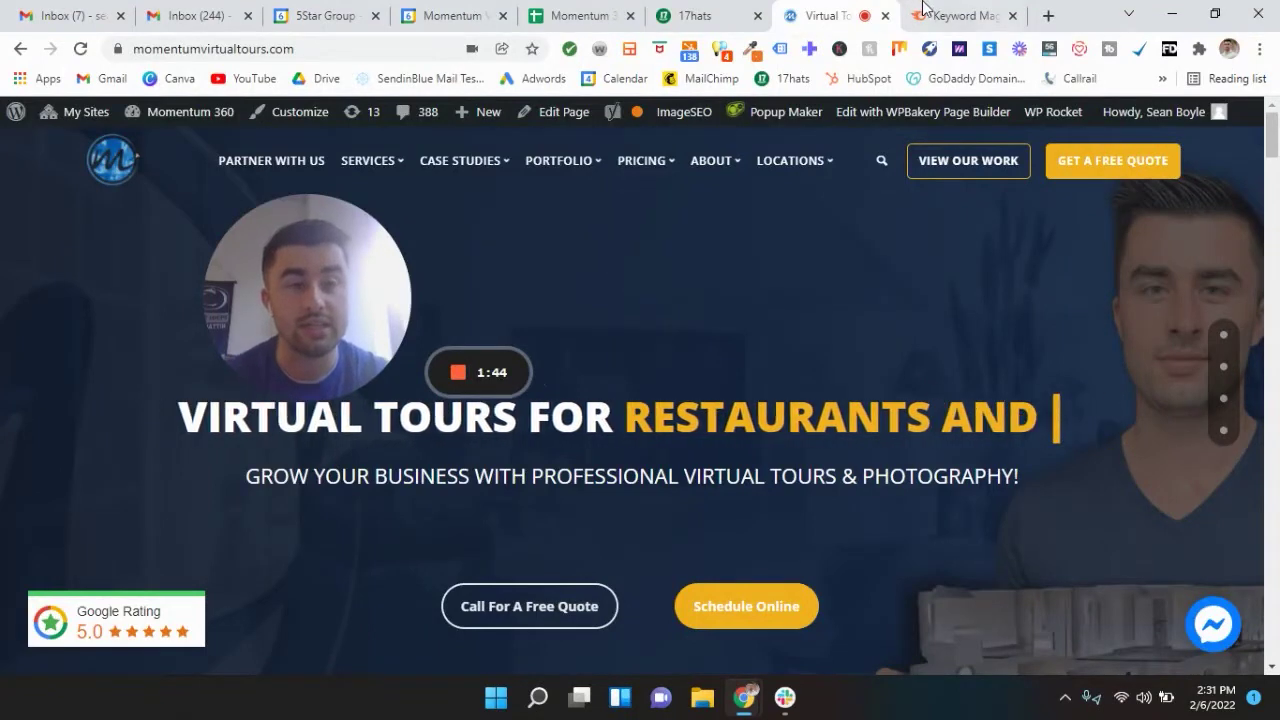
left_click(953, 16)
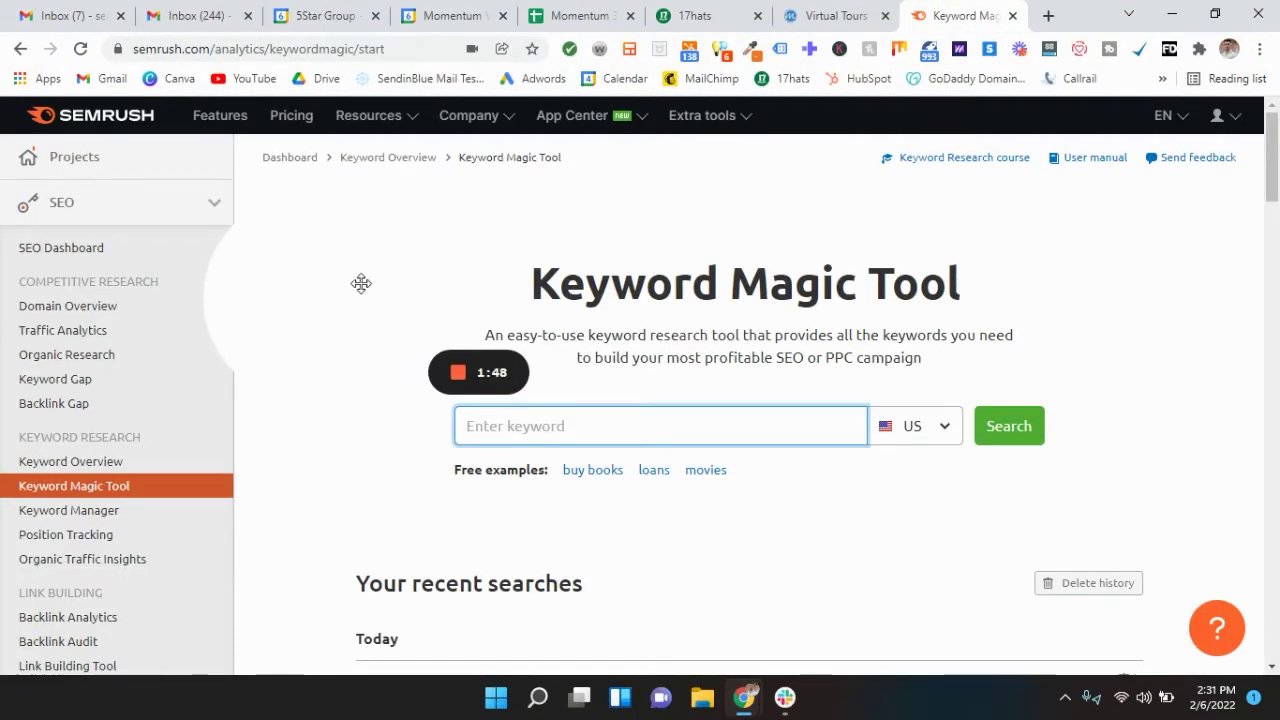
left_click_drag(320, 291, 577, 251)
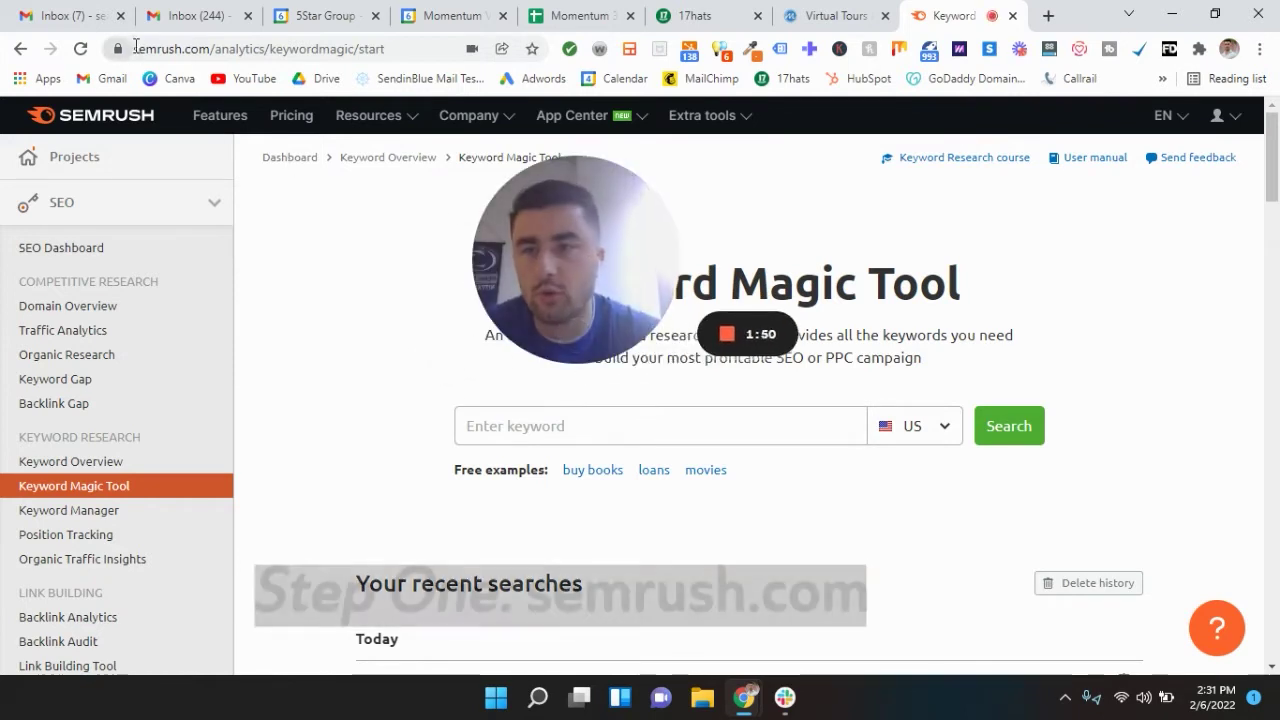
left_click_drag(135, 48, 208, 58)
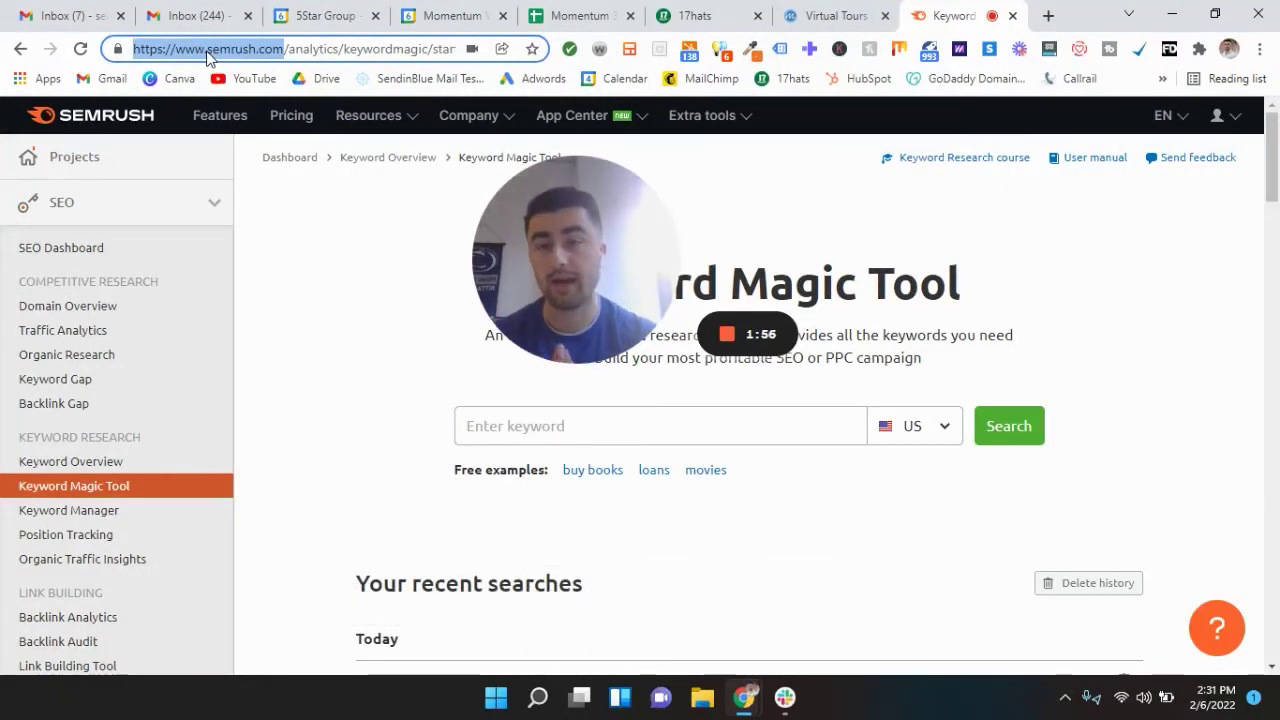
mouse_move(591, 231)
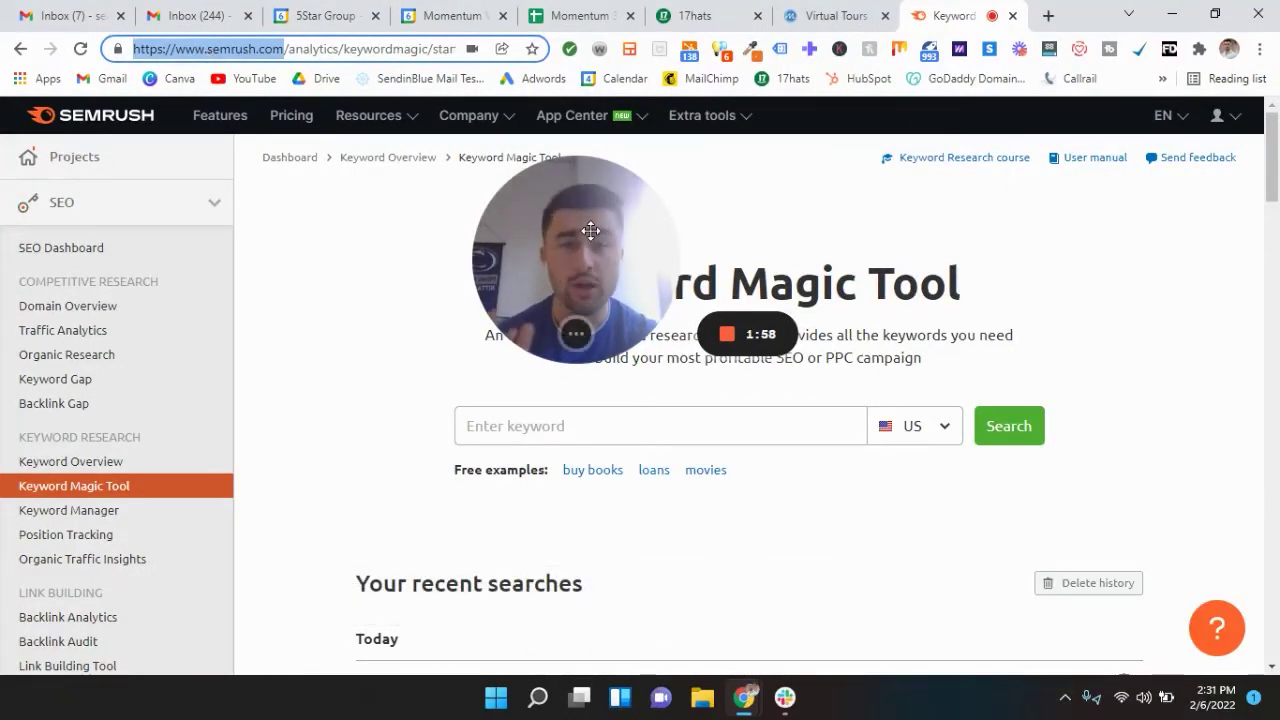
left_click_drag(591, 231, 378, 273)
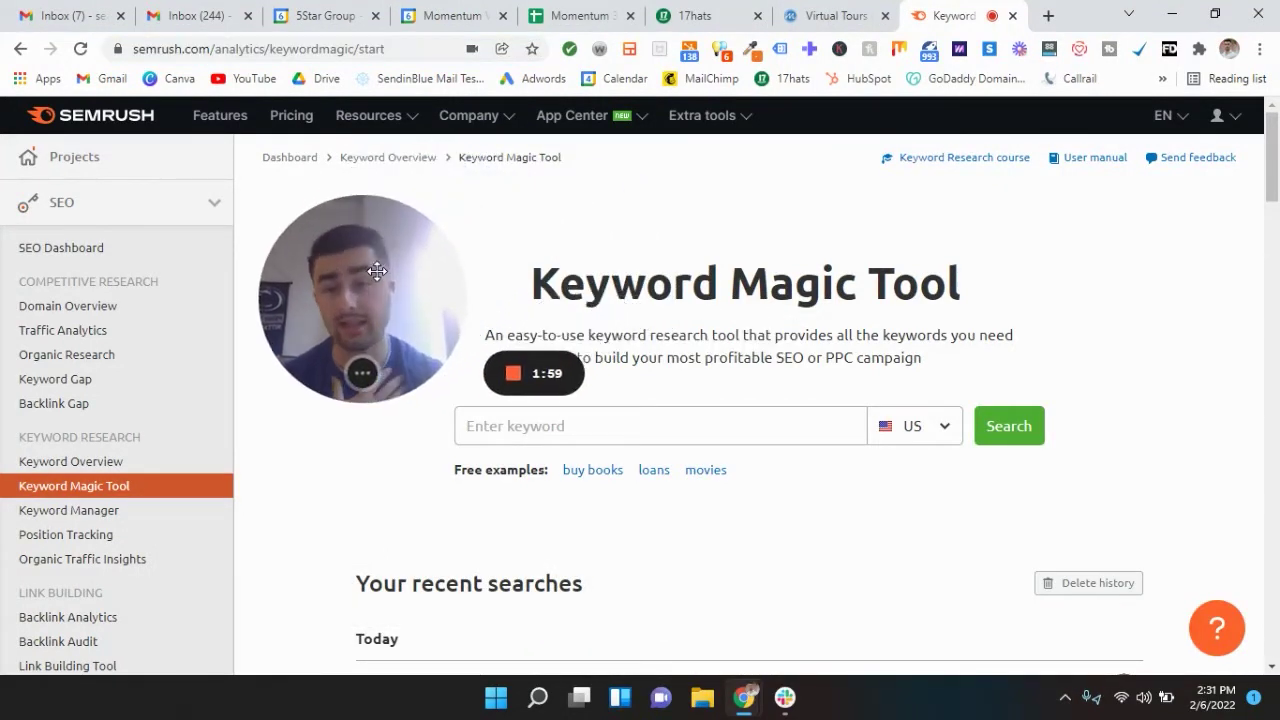
left_click(656, 435)
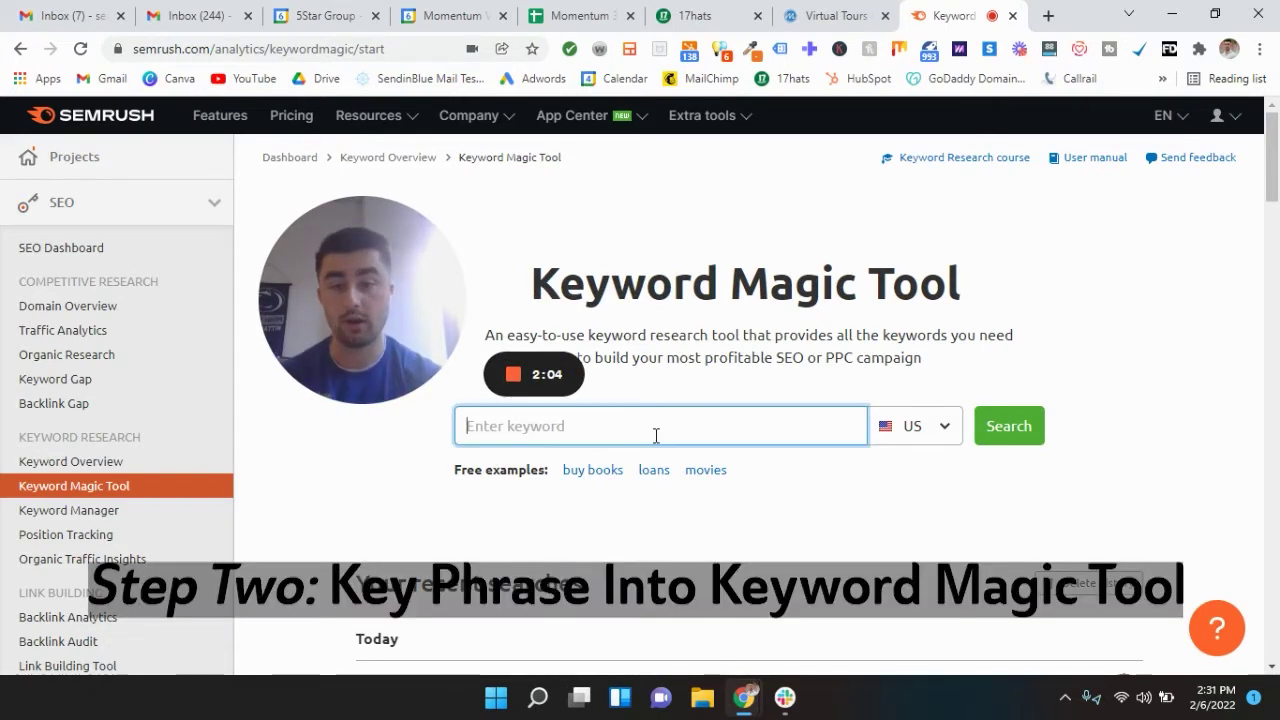
Step: Search 'virtual tours' and skim the 35,470 results, topped by 'virtual tour' at 9,900
type("virtual tours")
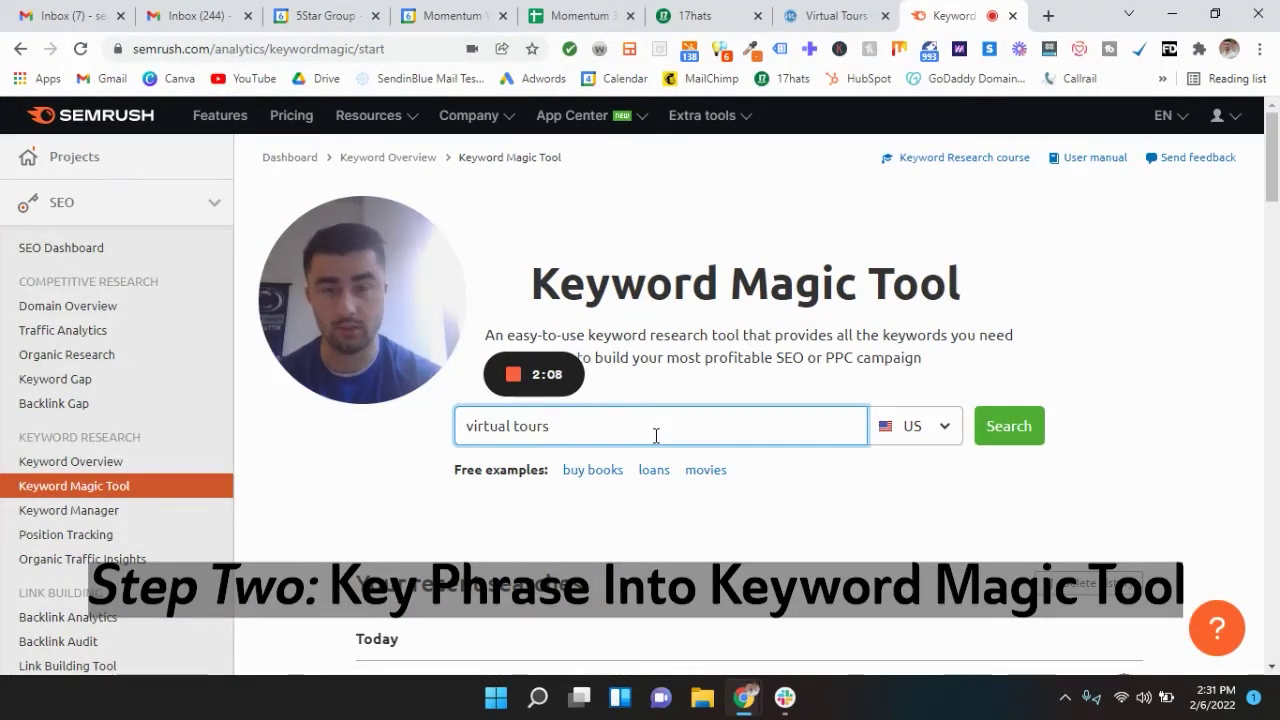
key("Return")
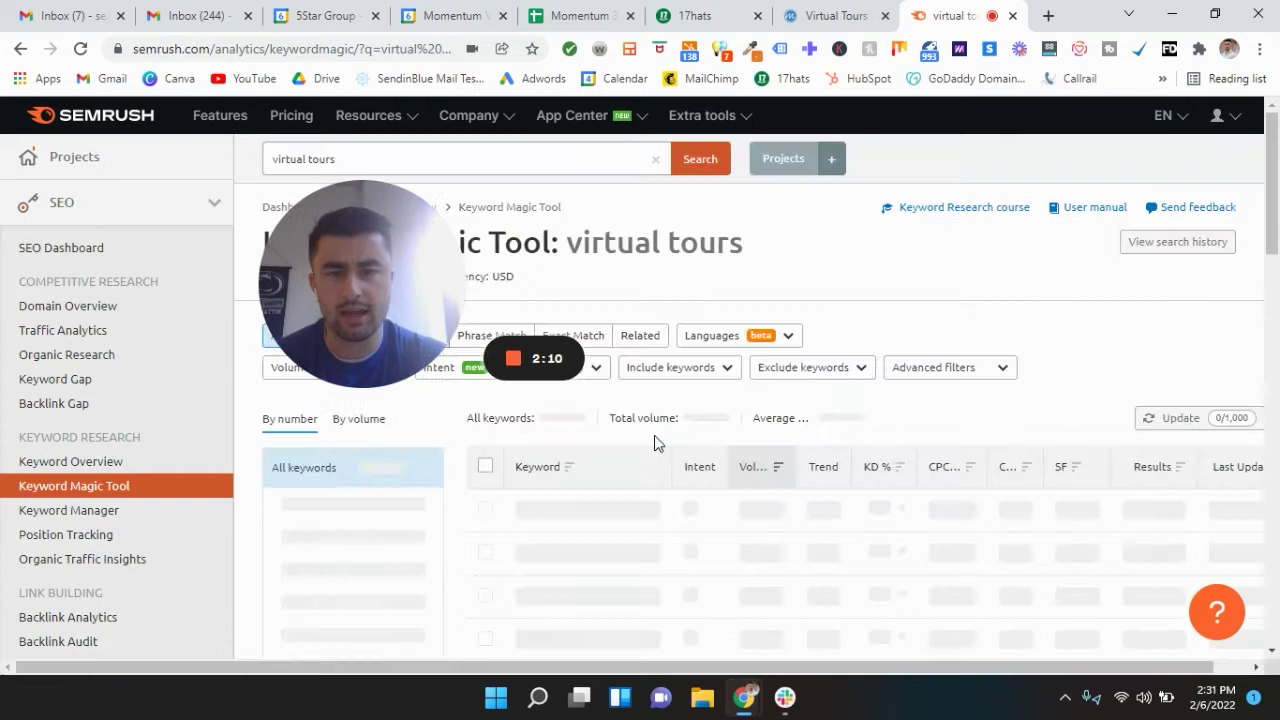
left_click_drag(373, 251, 176, 178)
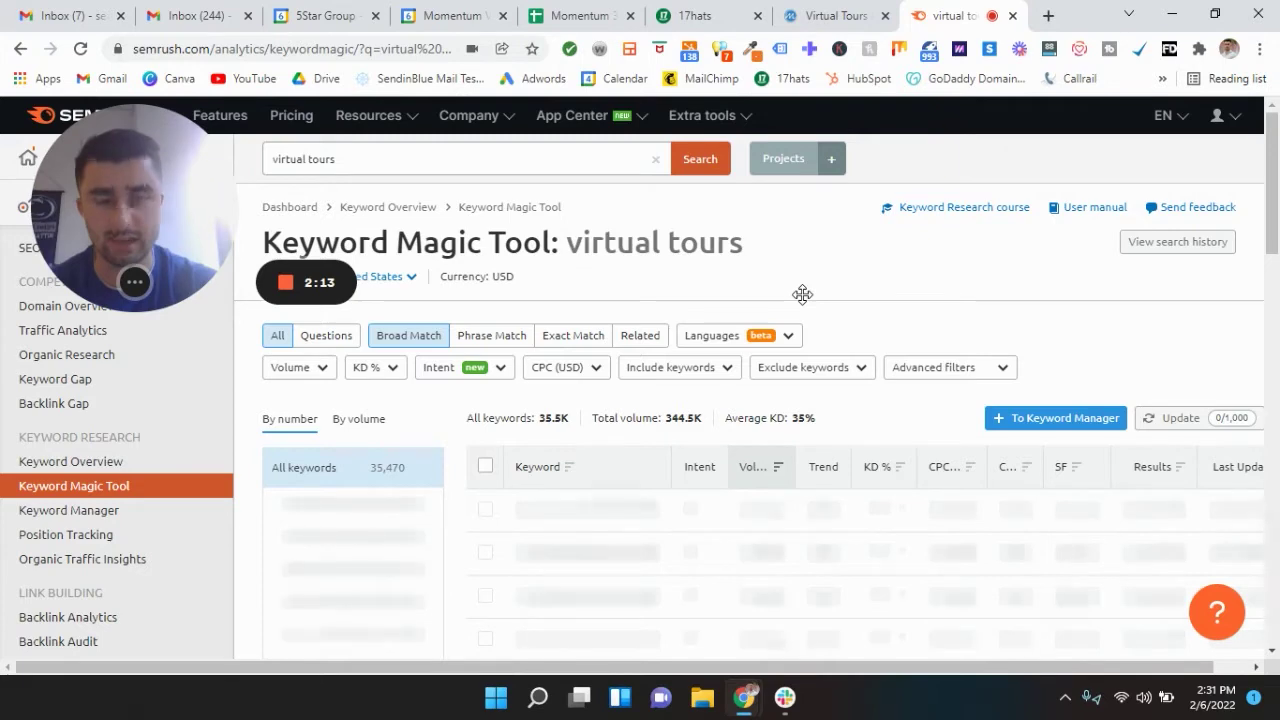
scroll(802, 294, "down", 1)
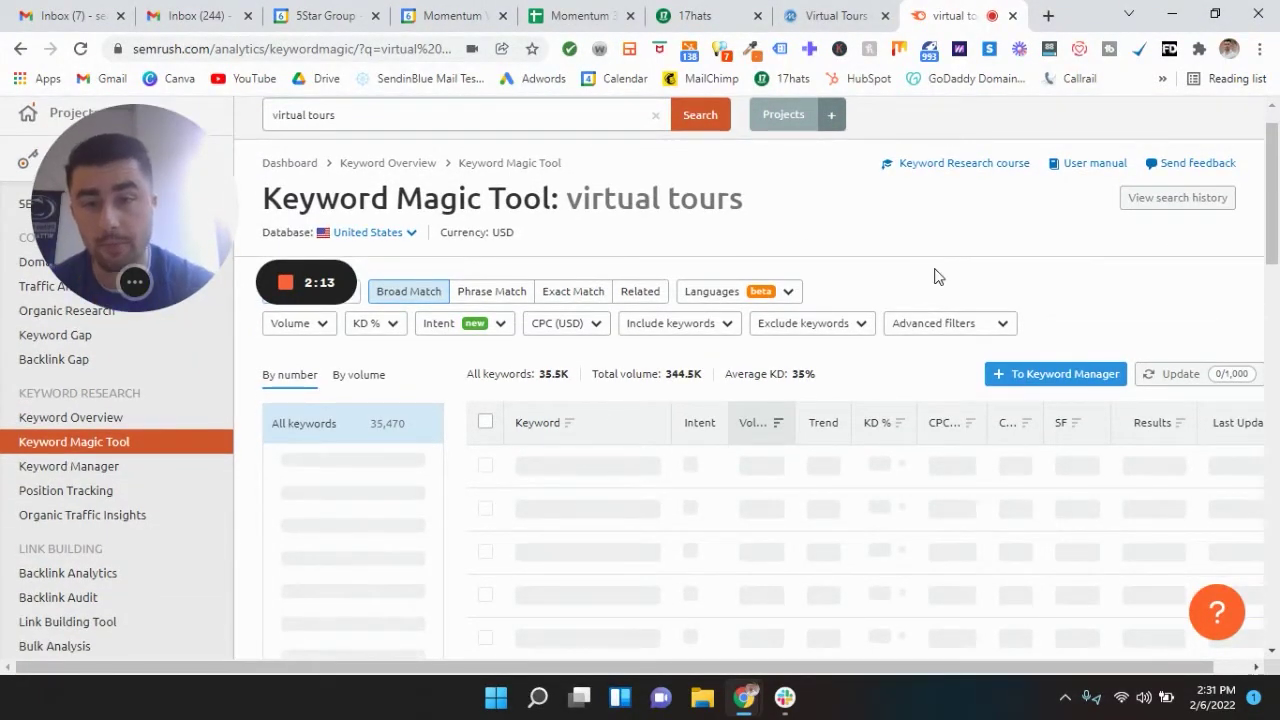
scroll(934, 276, "up", 1)
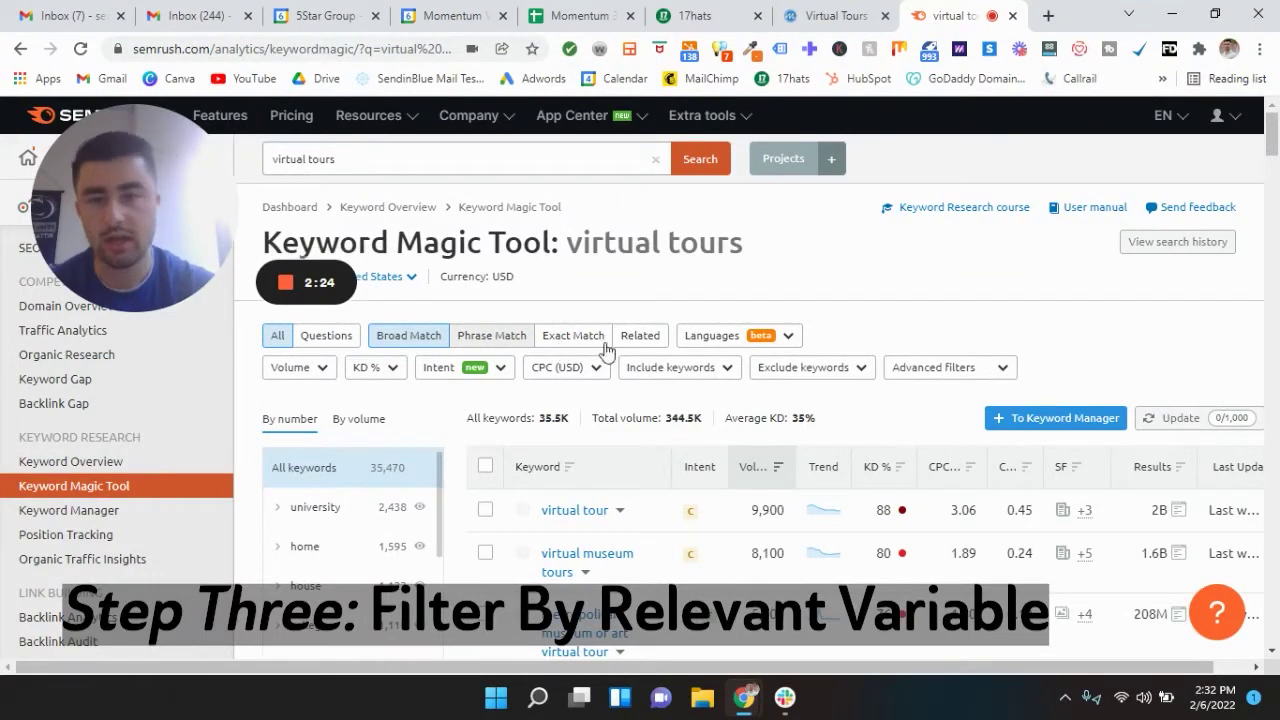
Step: Check the Volume range filter, then show the Intent filter's four options
left_click(345, 374)
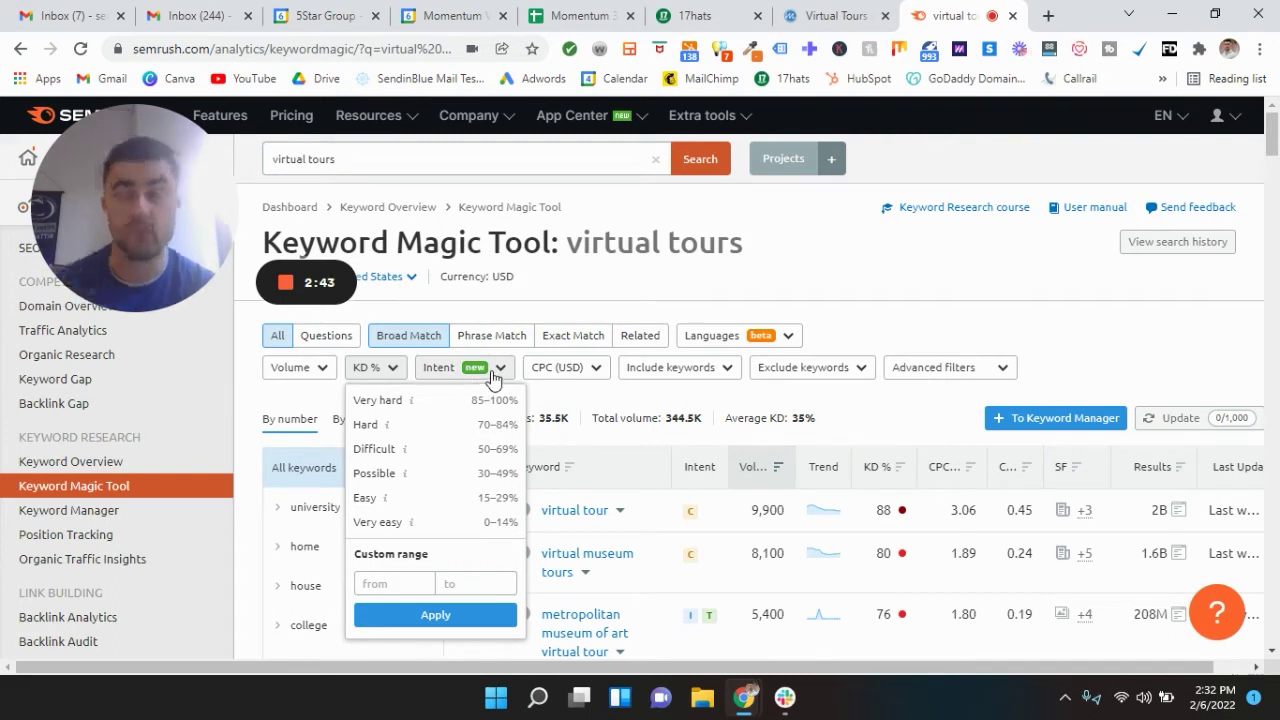
left_click(493, 370)
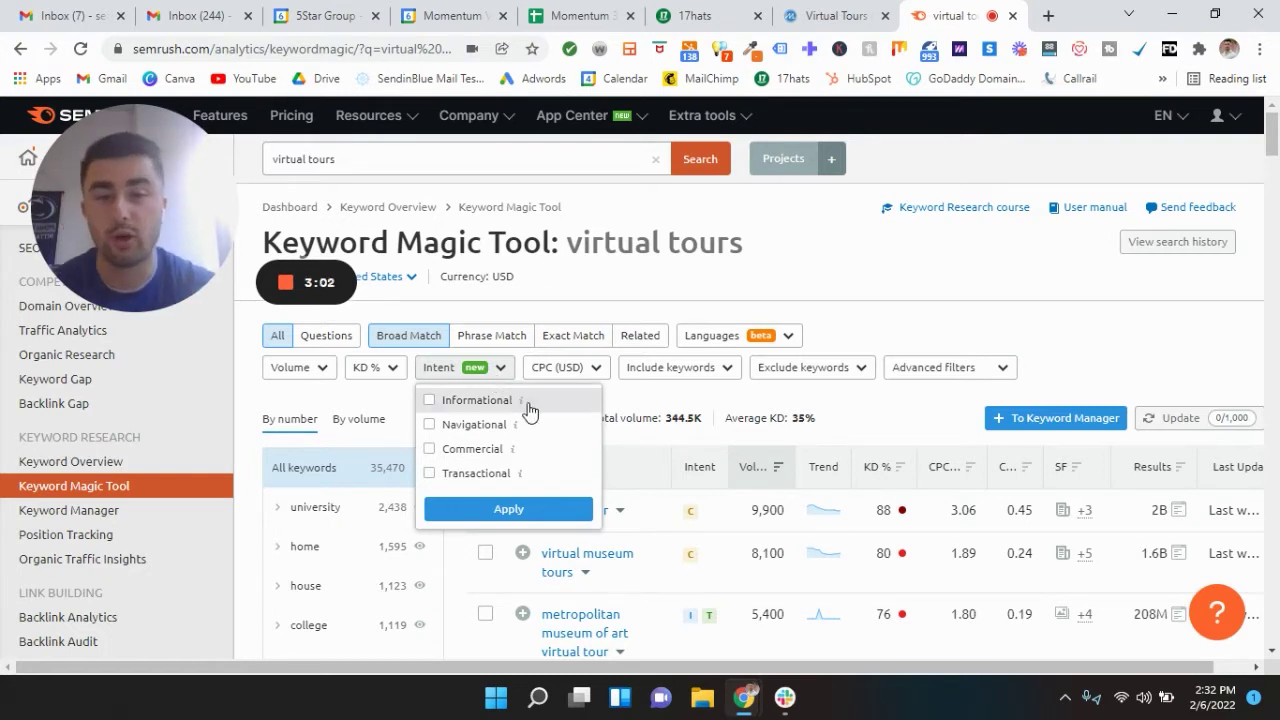
Step: Read the info descriptions of the Informational, Commercial and Transactional intent options
mouse_move(522, 403)
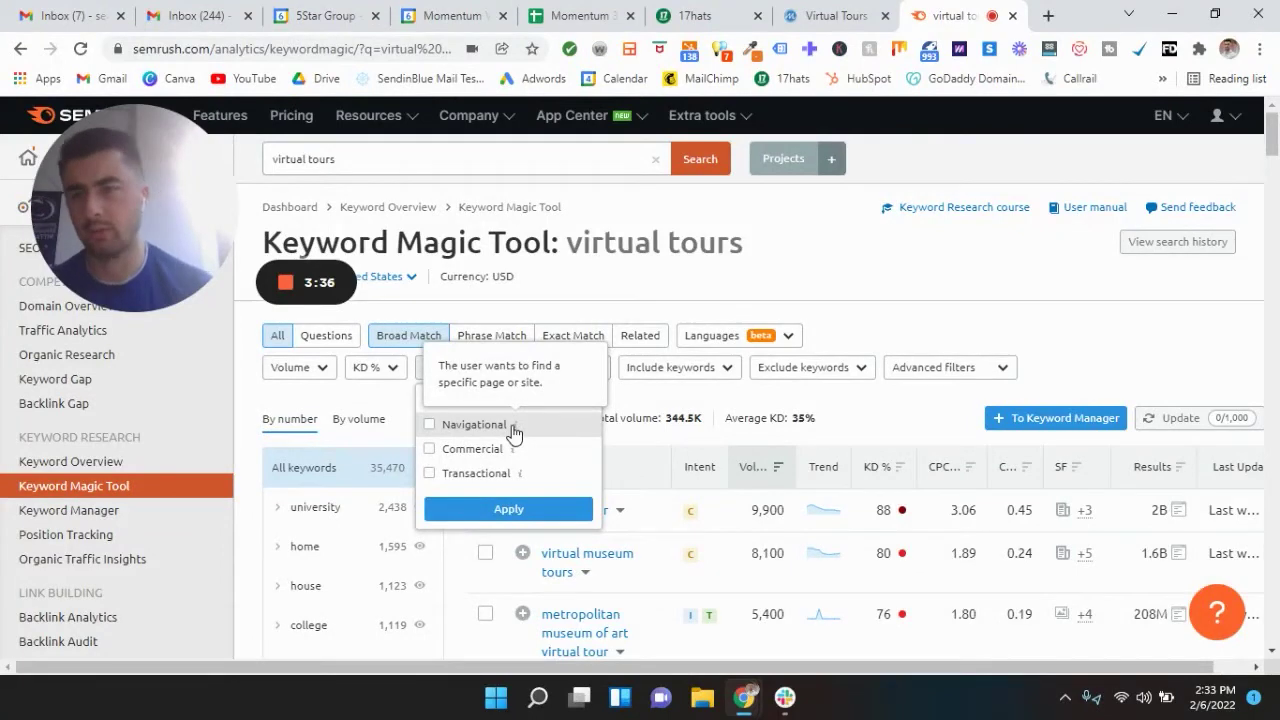
mouse_move(515, 458)
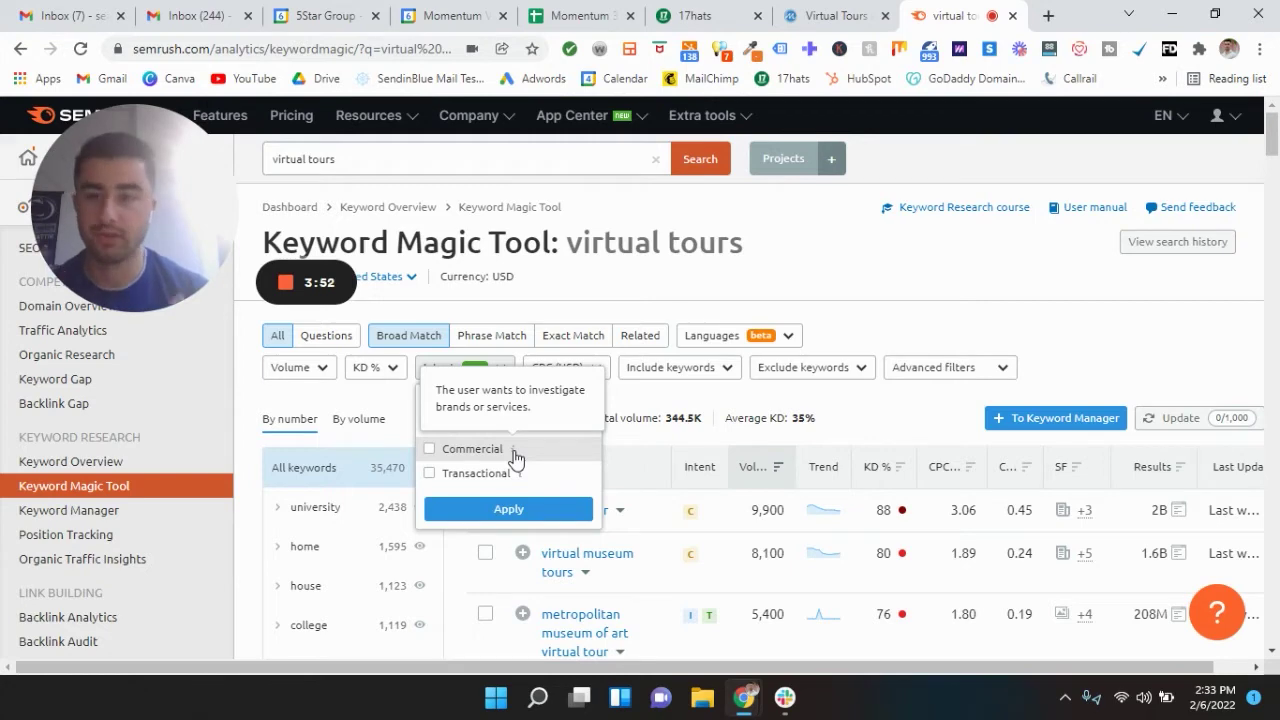
mouse_move(520, 483)
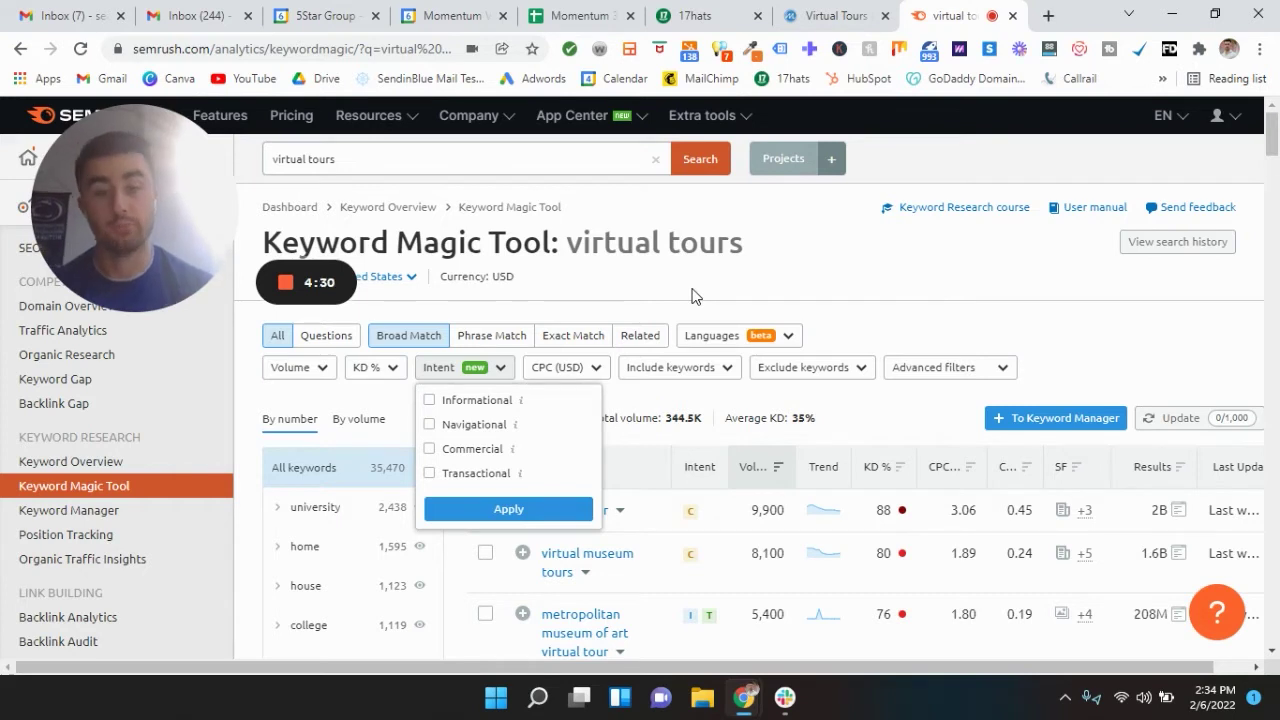
Step: Apply the Transactional intent filter, cutting results to 876 keywords with 78.7K volume
left_click(430, 474)
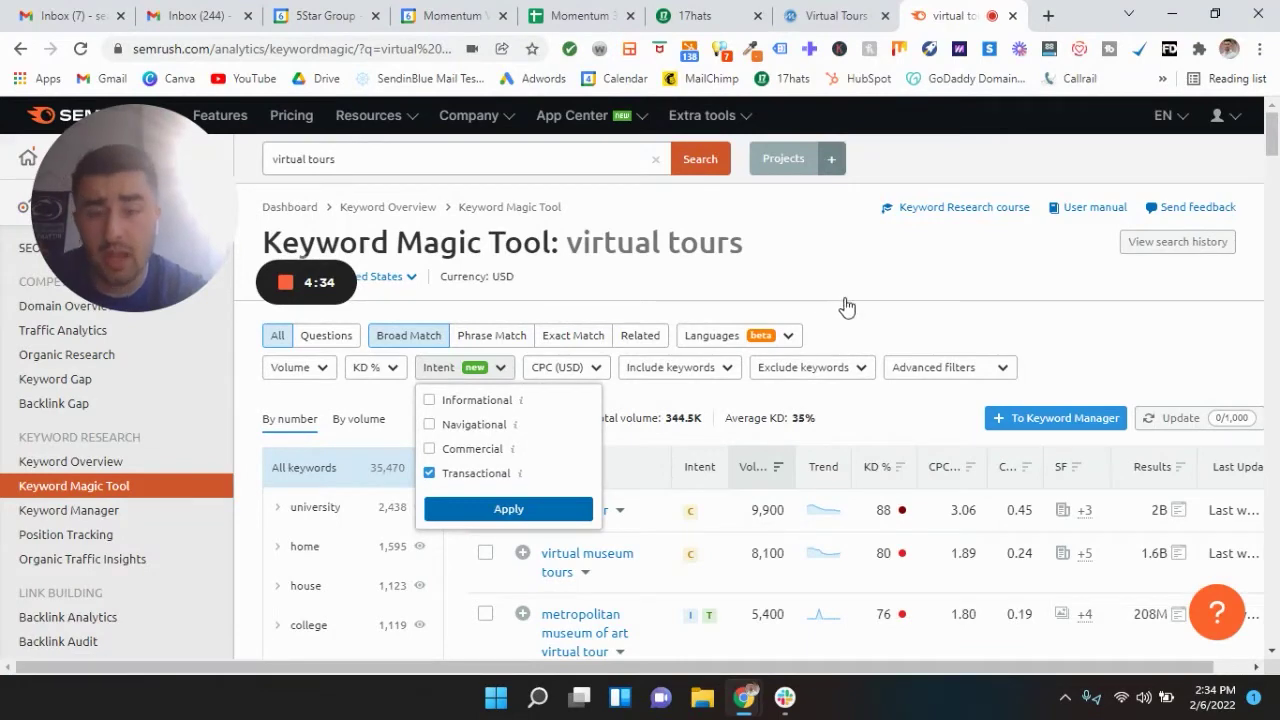
left_click(508, 510)
scroll(885, 283, "down", 1)
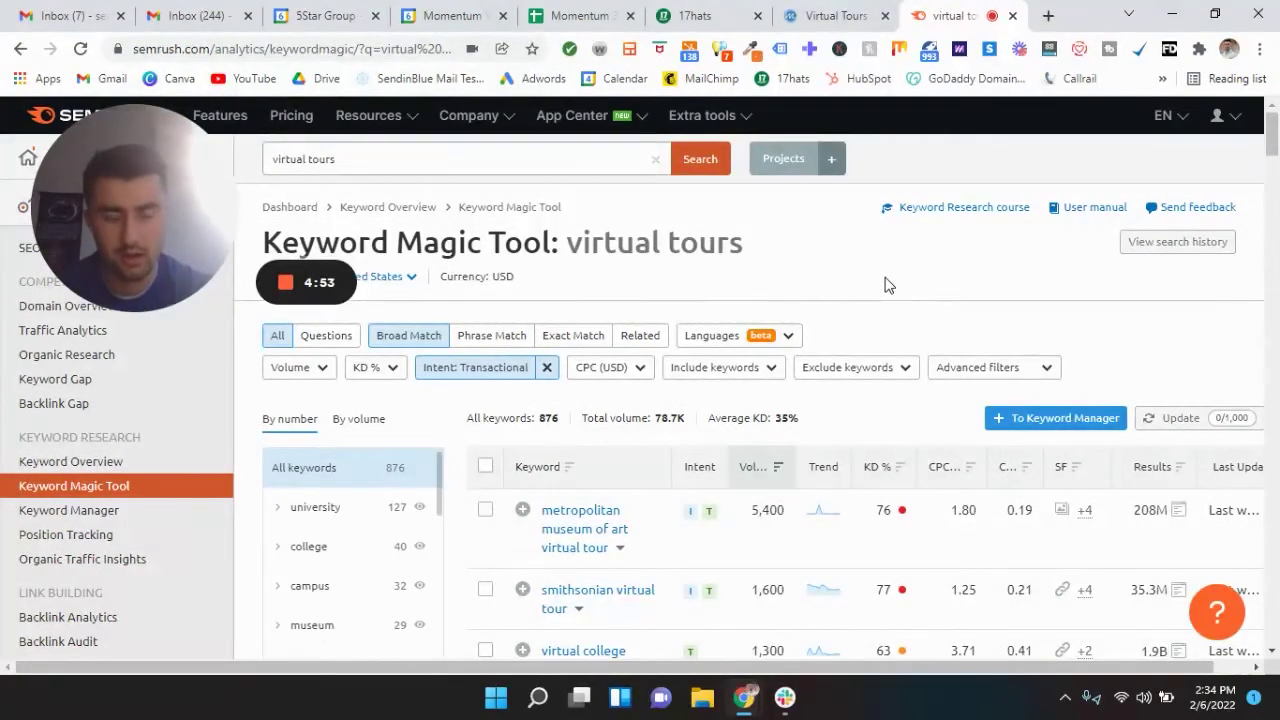
scroll(885, 285, "down", 1)
scroll(885, 285, "down", 2)
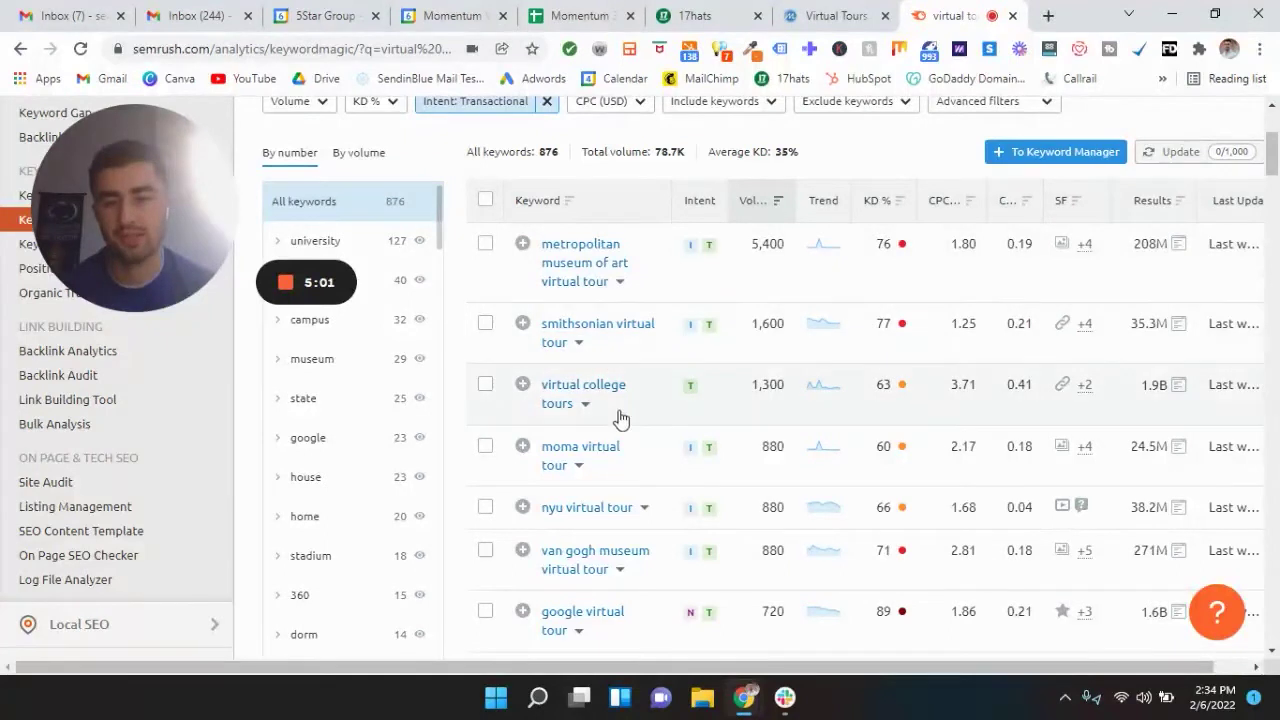
scroll(646, 492, "down", 1)
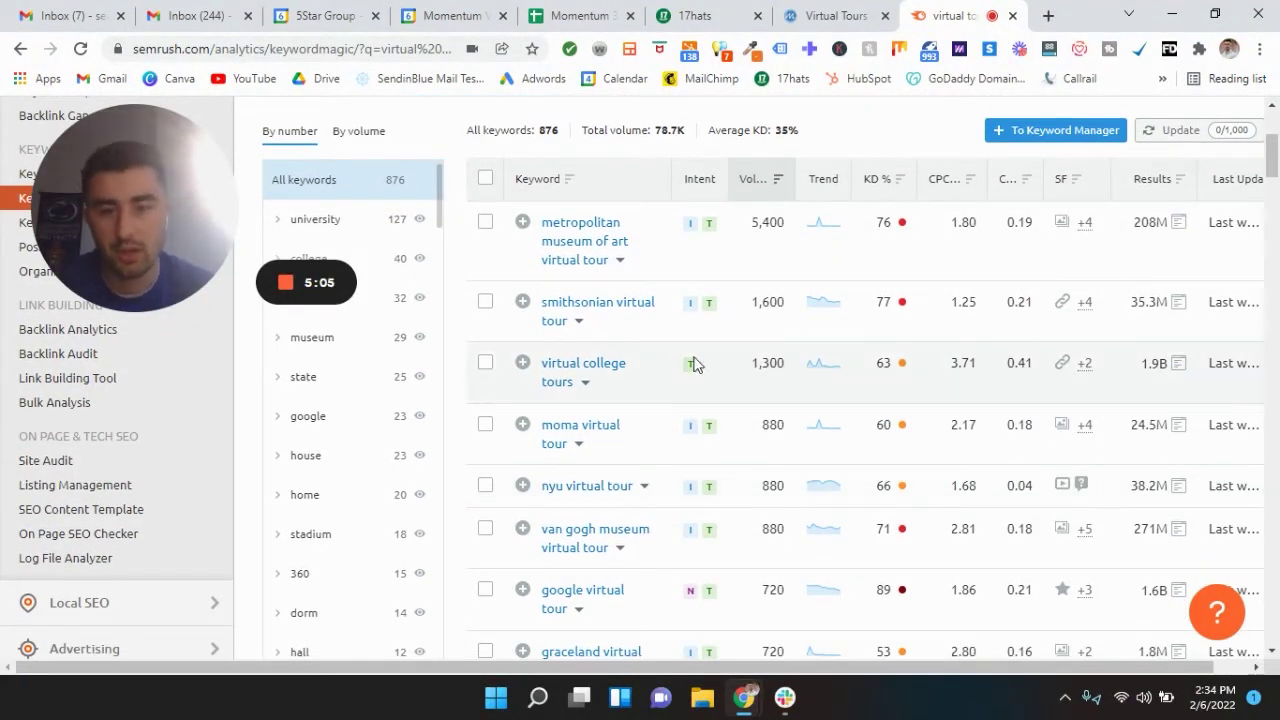
scroll(651, 381, "down", 1)
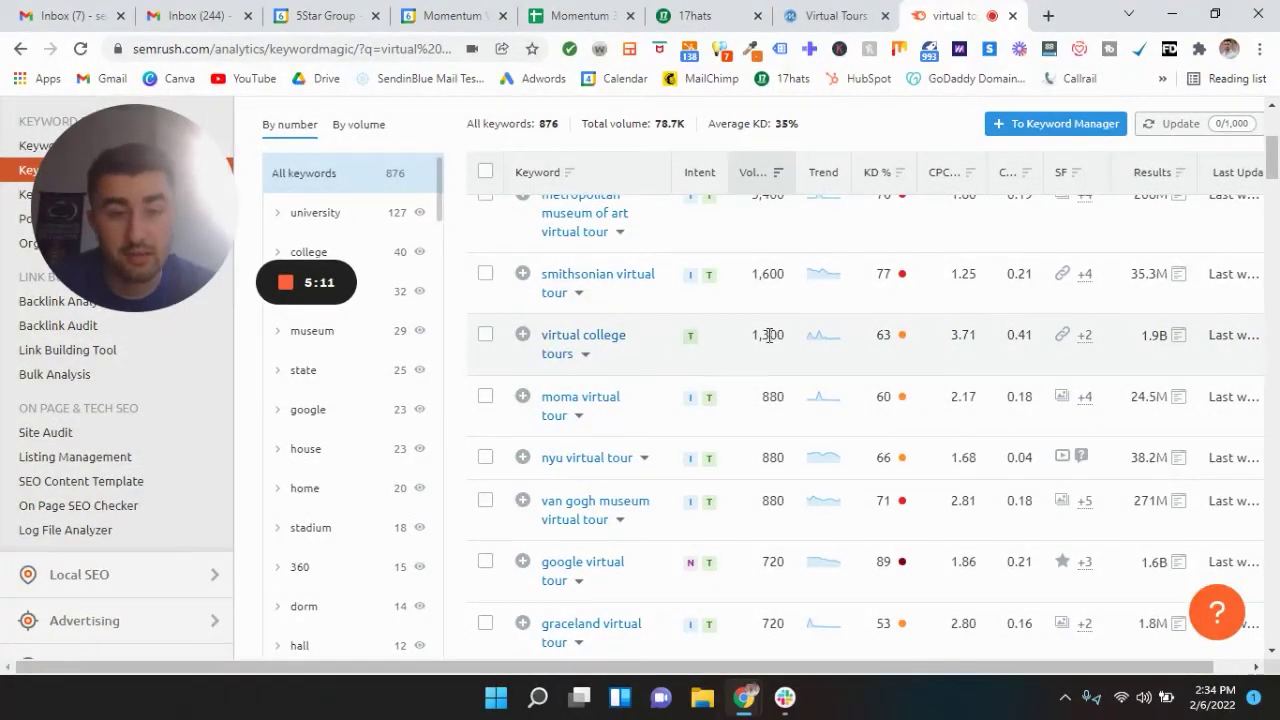
mouse_move(903, 338)
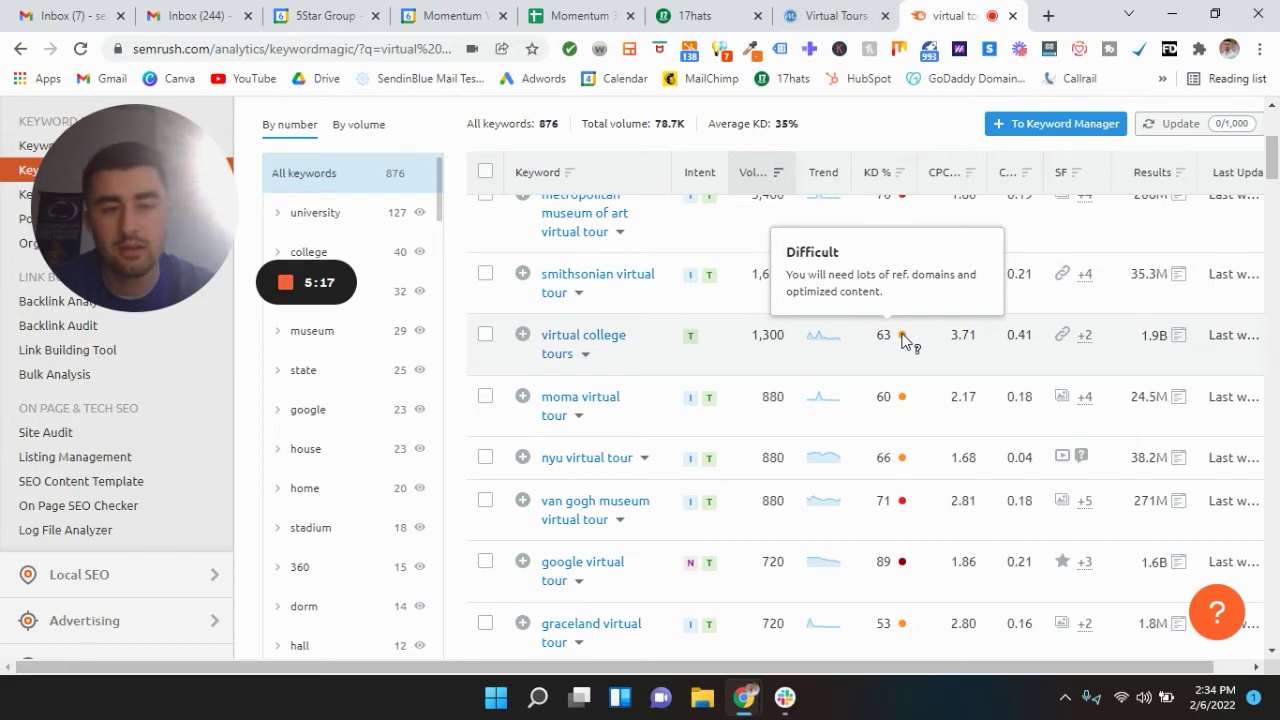
scroll(812, 350, "down", 1)
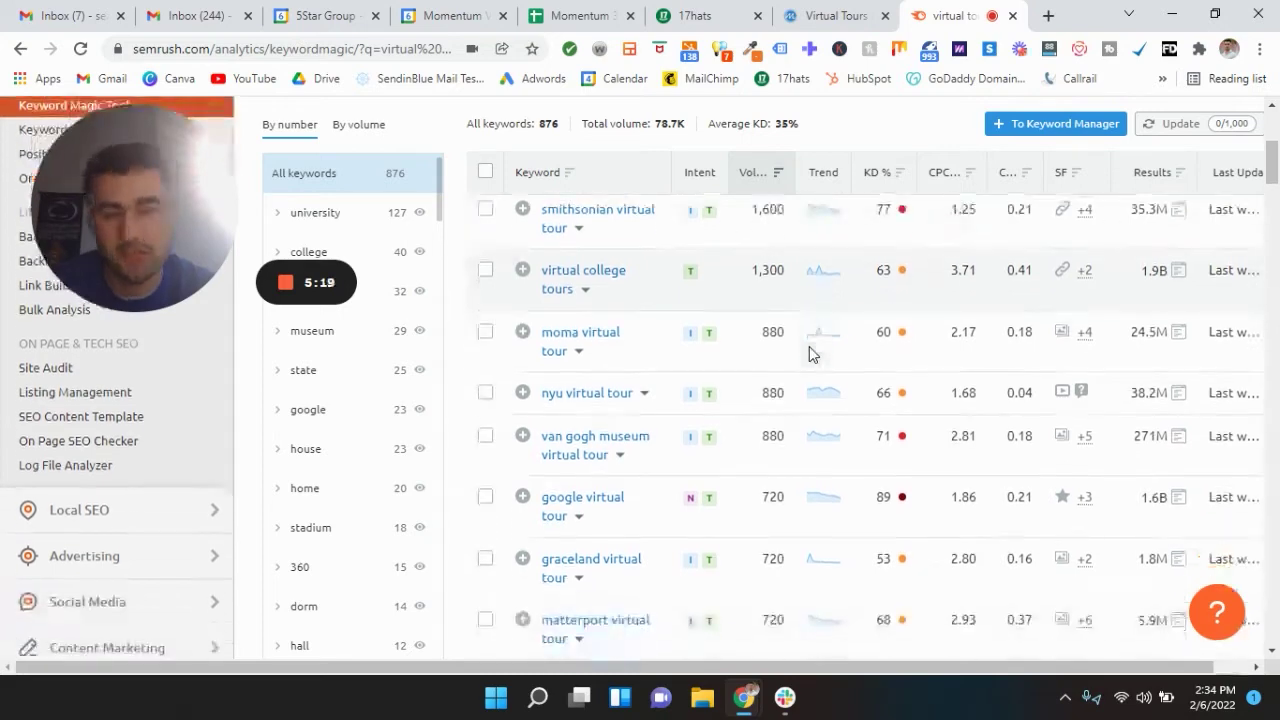
scroll(809, 350, "down", 1)
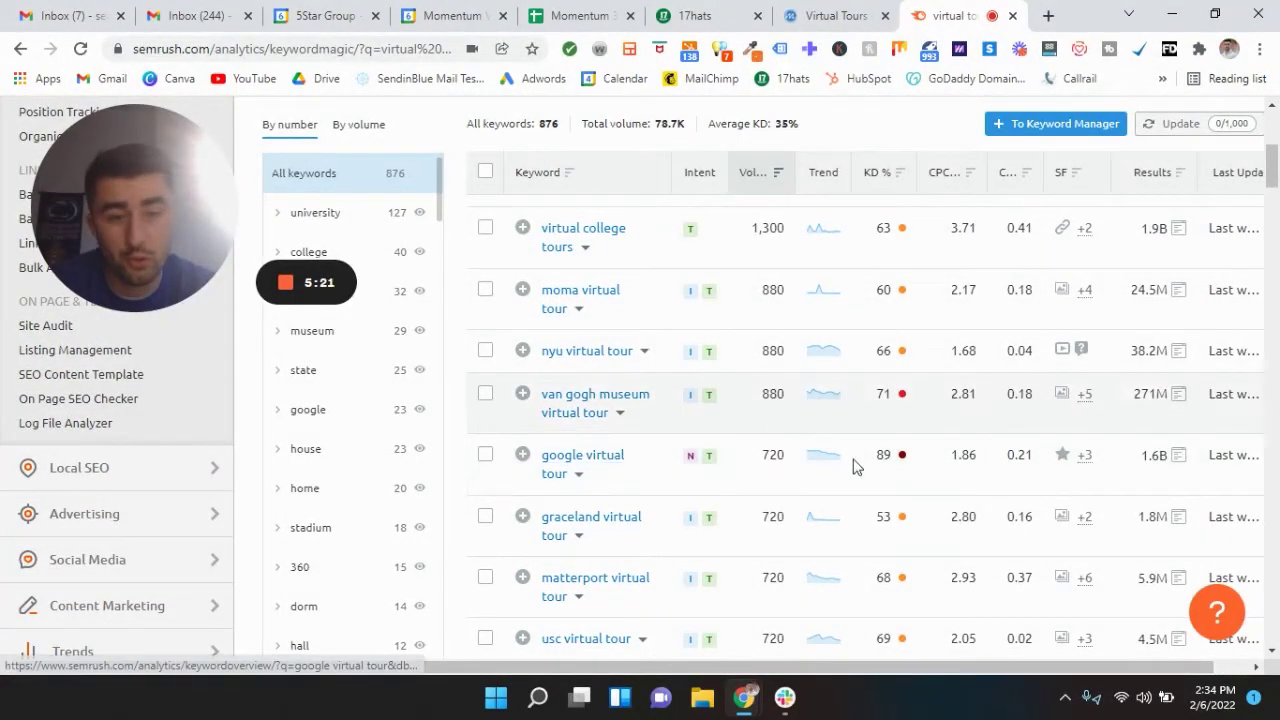
scroll(780, 468, "down", 1)
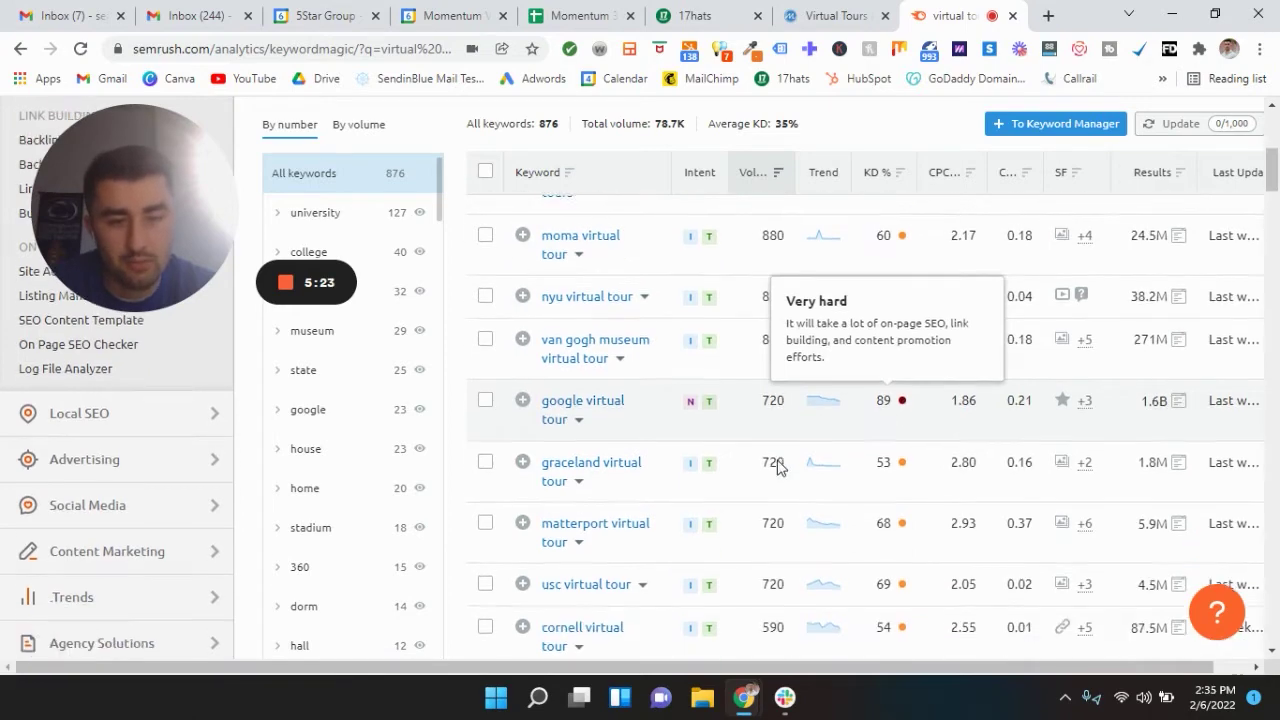
scroll(780, 468, "down", 2)
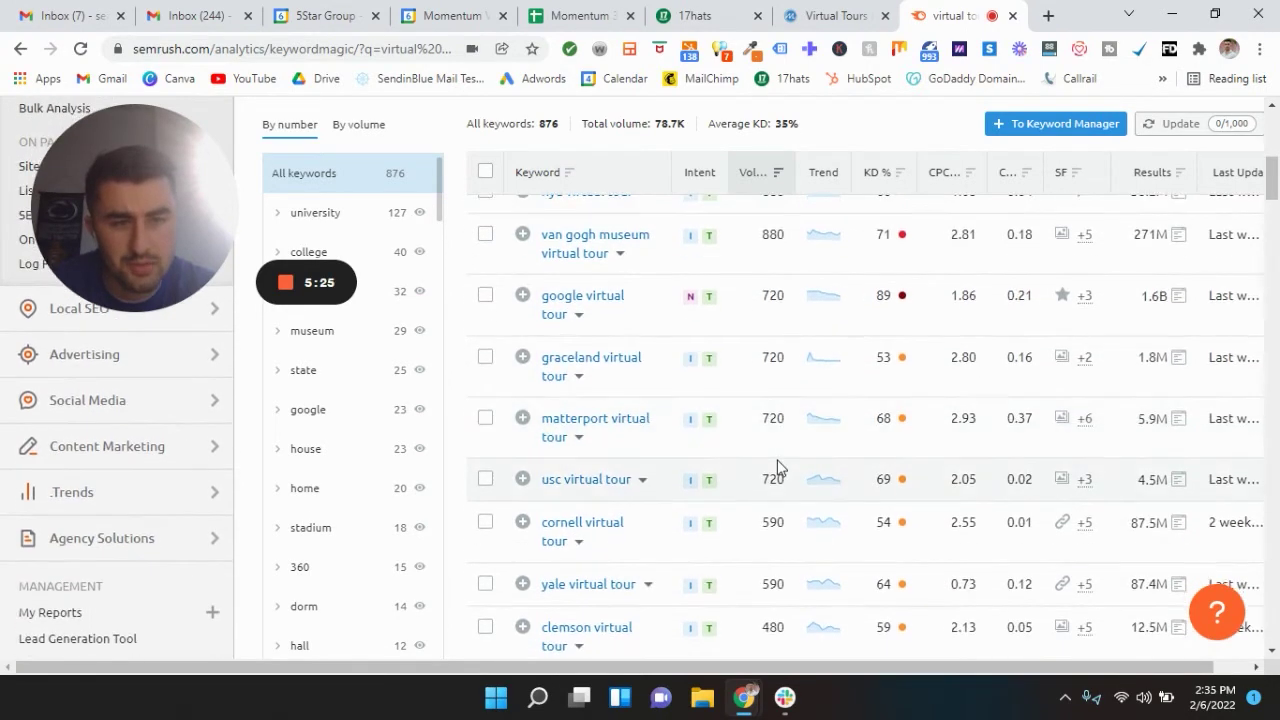
scroll(780, 468, "up", 1)
scroll(780, 468, "down", 4)
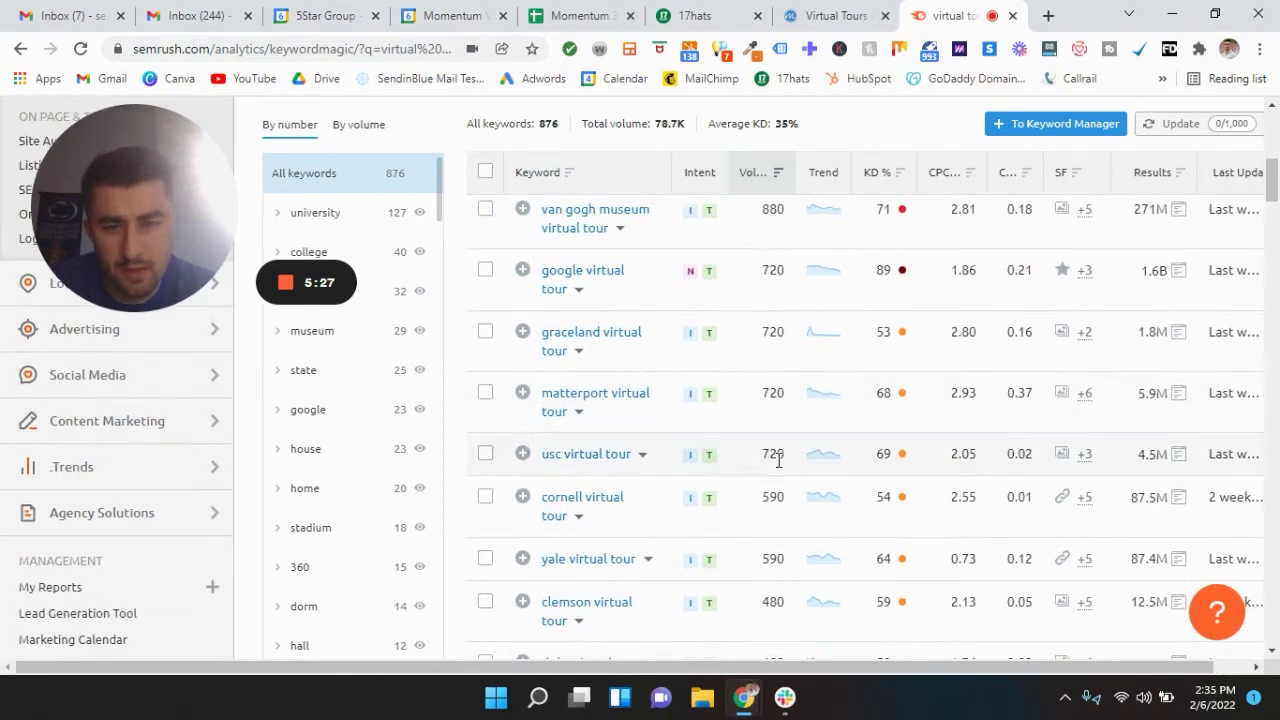
scroll(780, 468, "down", 6)
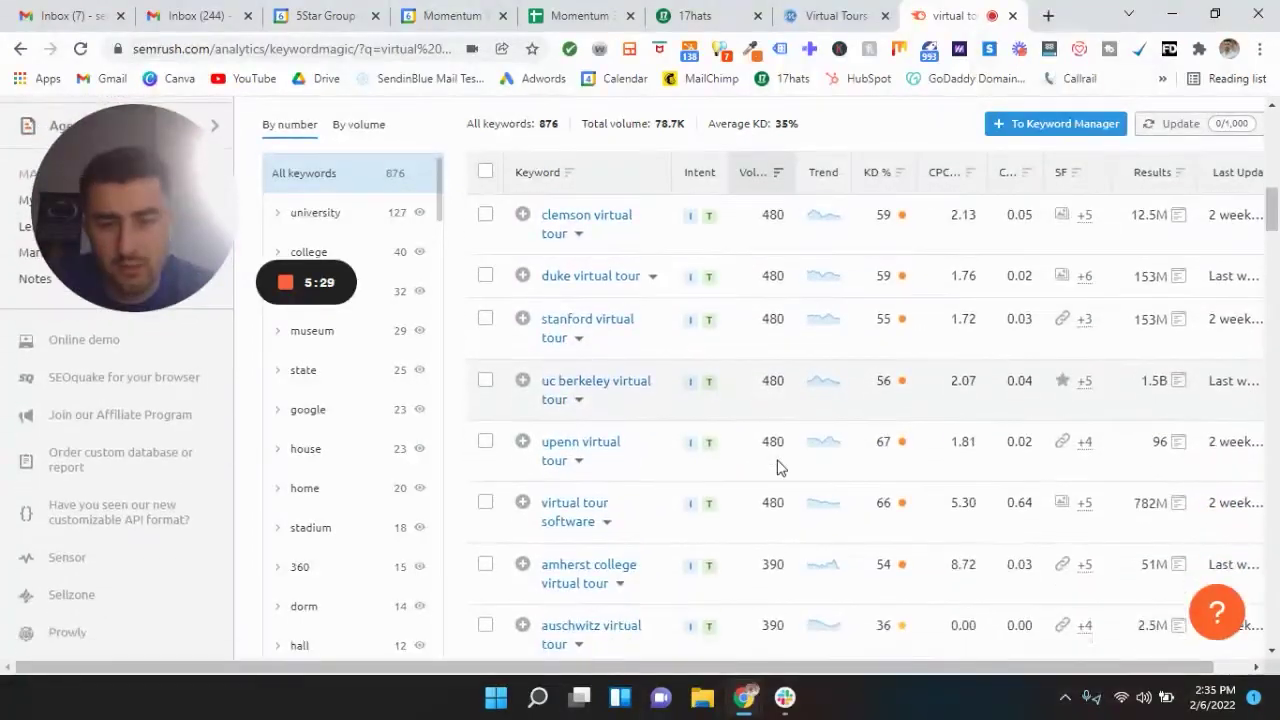
scroll(778, 468, "down", 8)
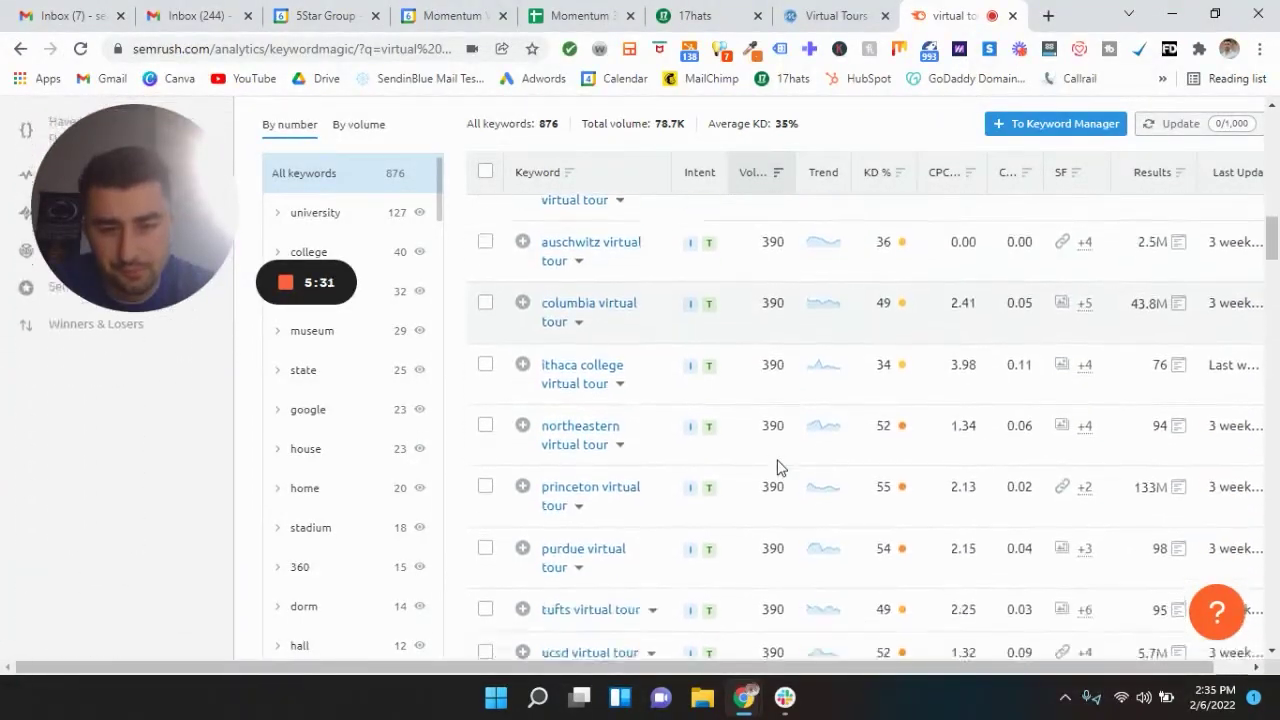
scroll(778, 460, "down", 8)
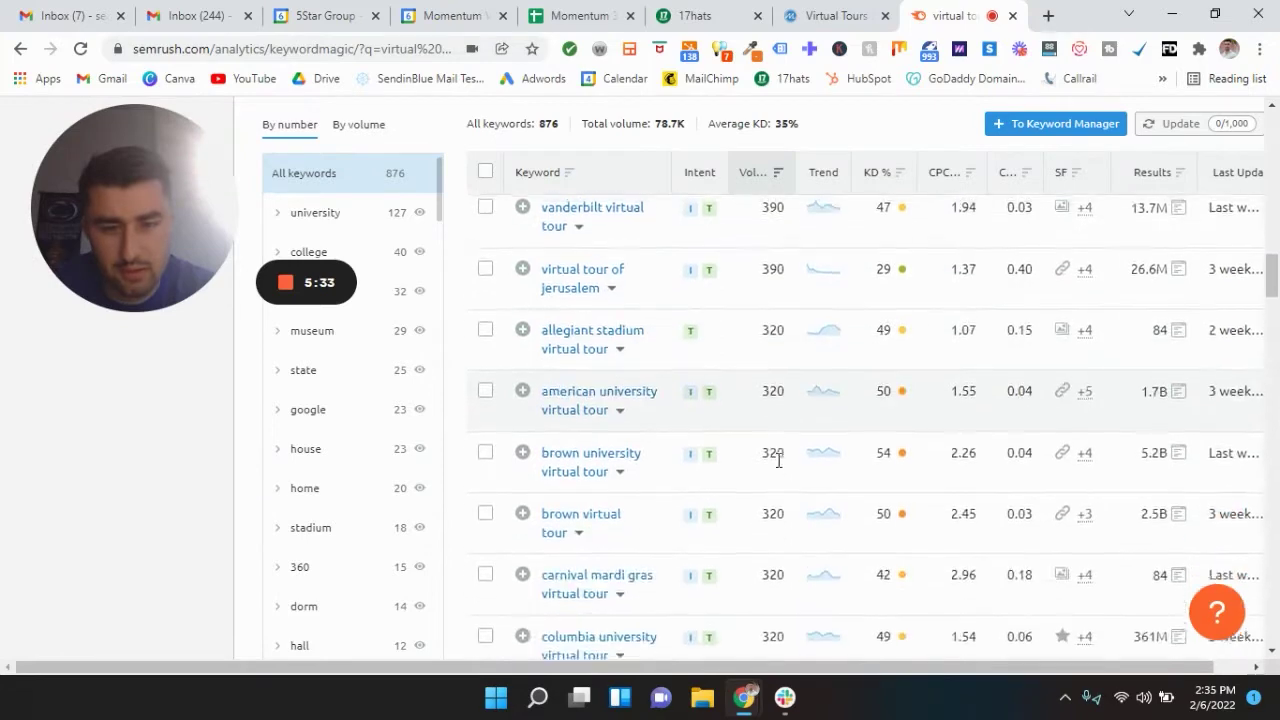
scroll(778, 468, "down", 1)
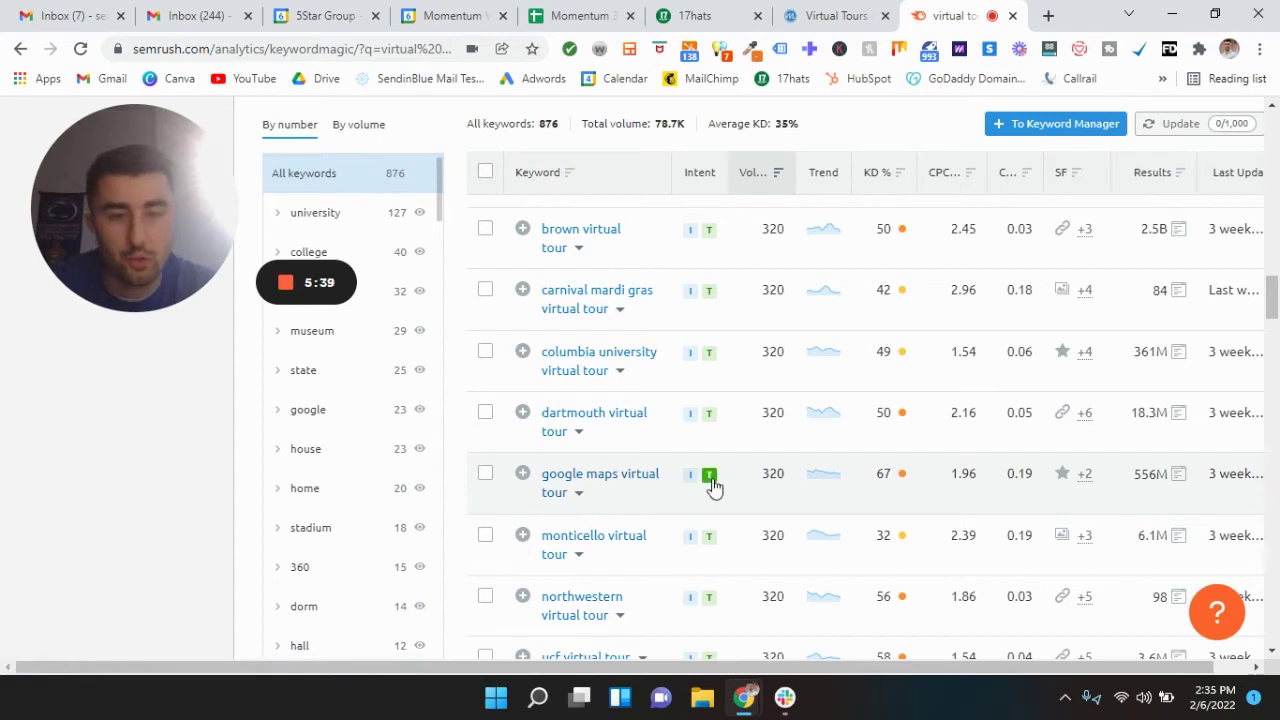
mouse_move(692, 485)
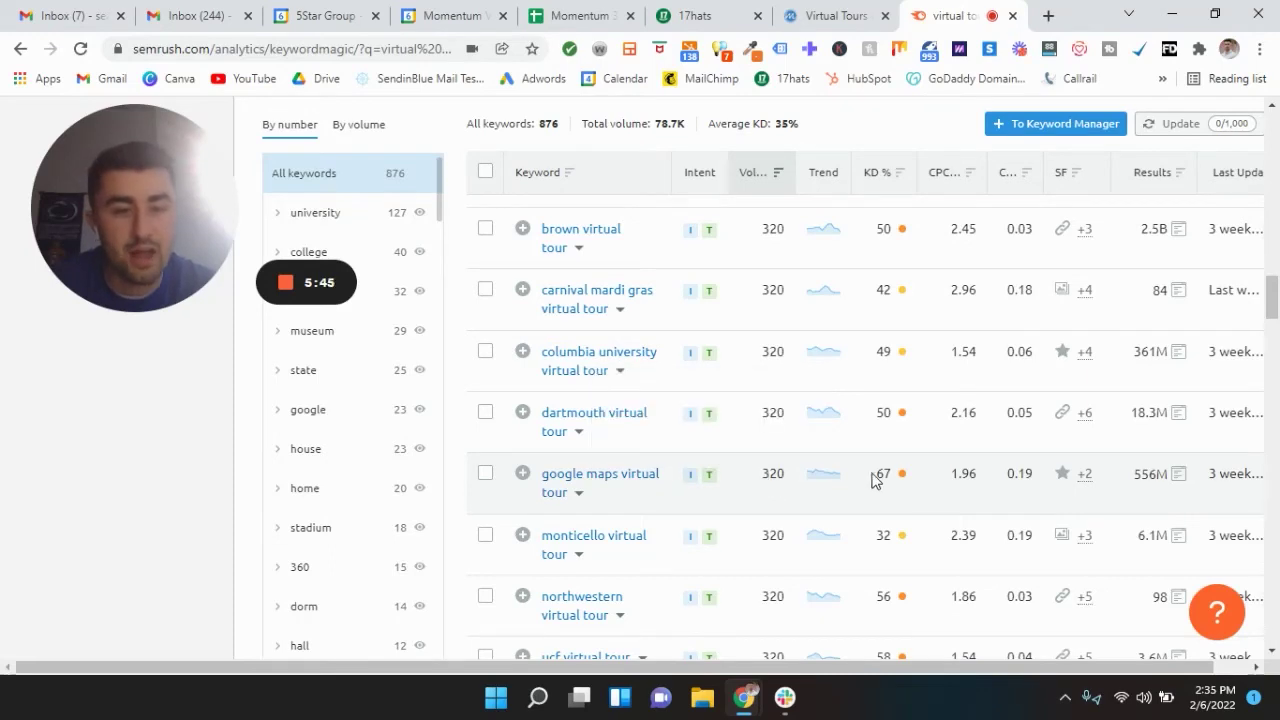
mouse_move(903, 476)
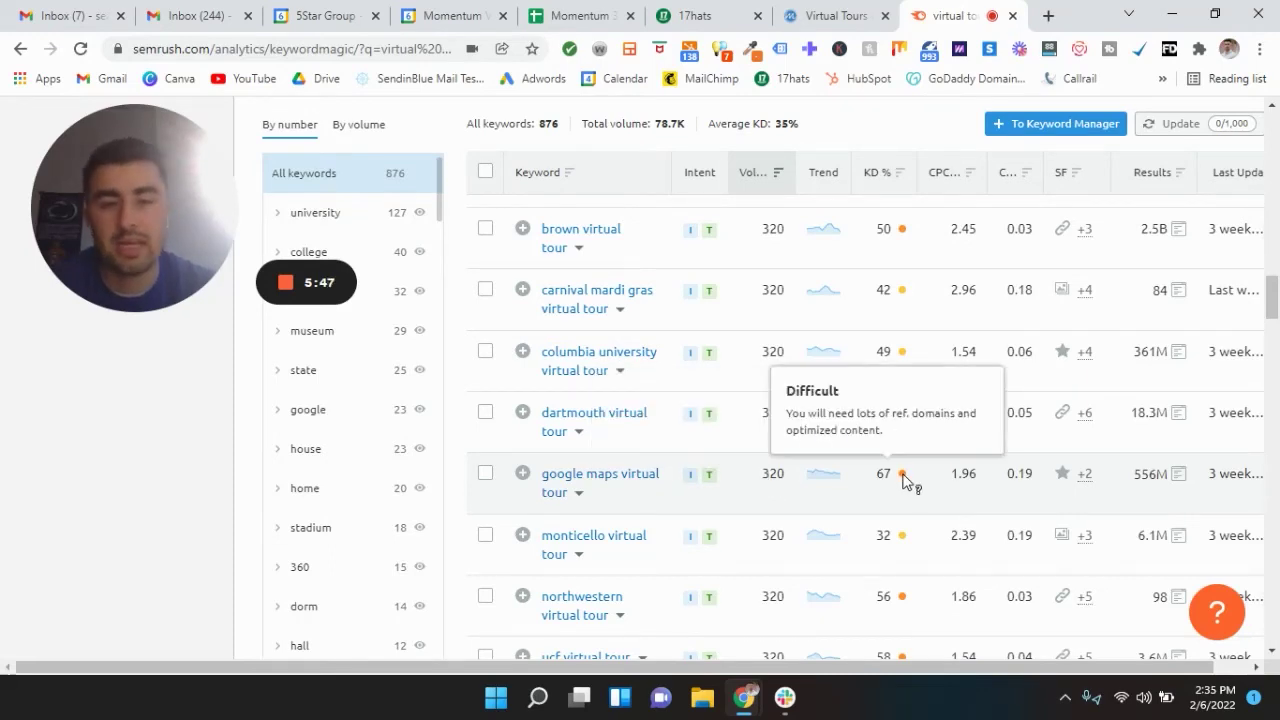
scroll(755, 497, "down", 3)
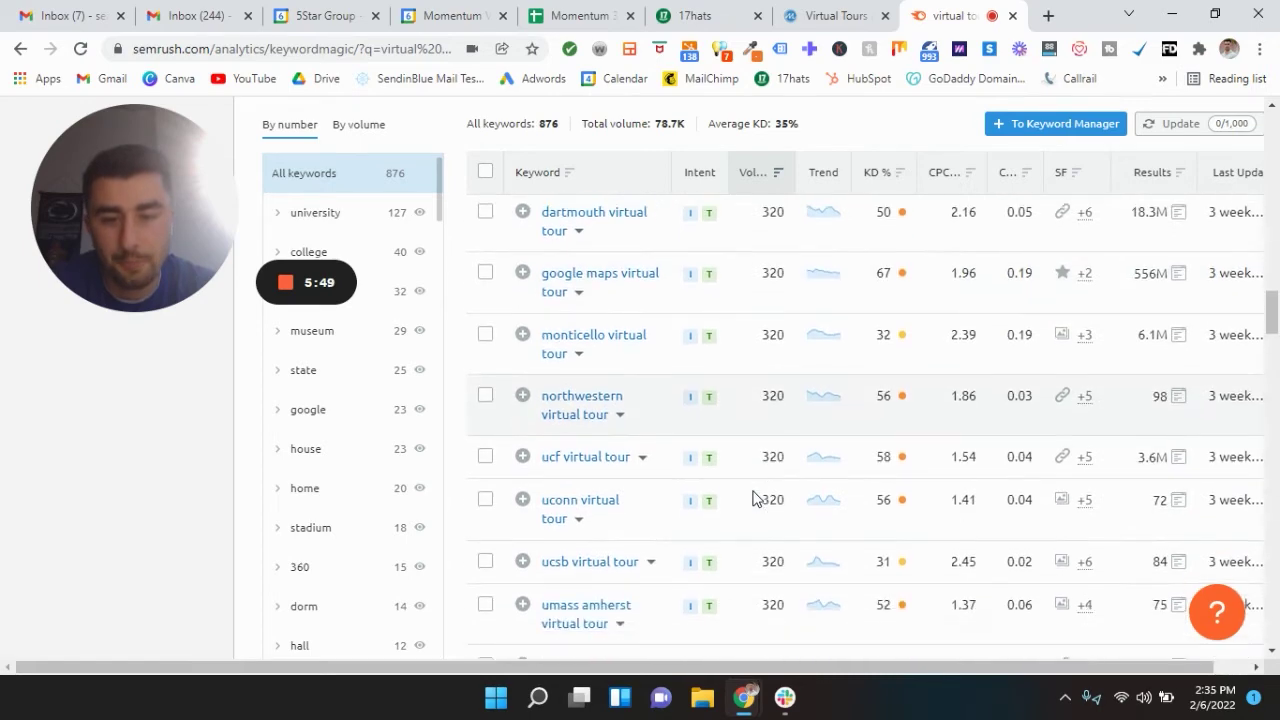
scroll(755, 497, "down", 4)
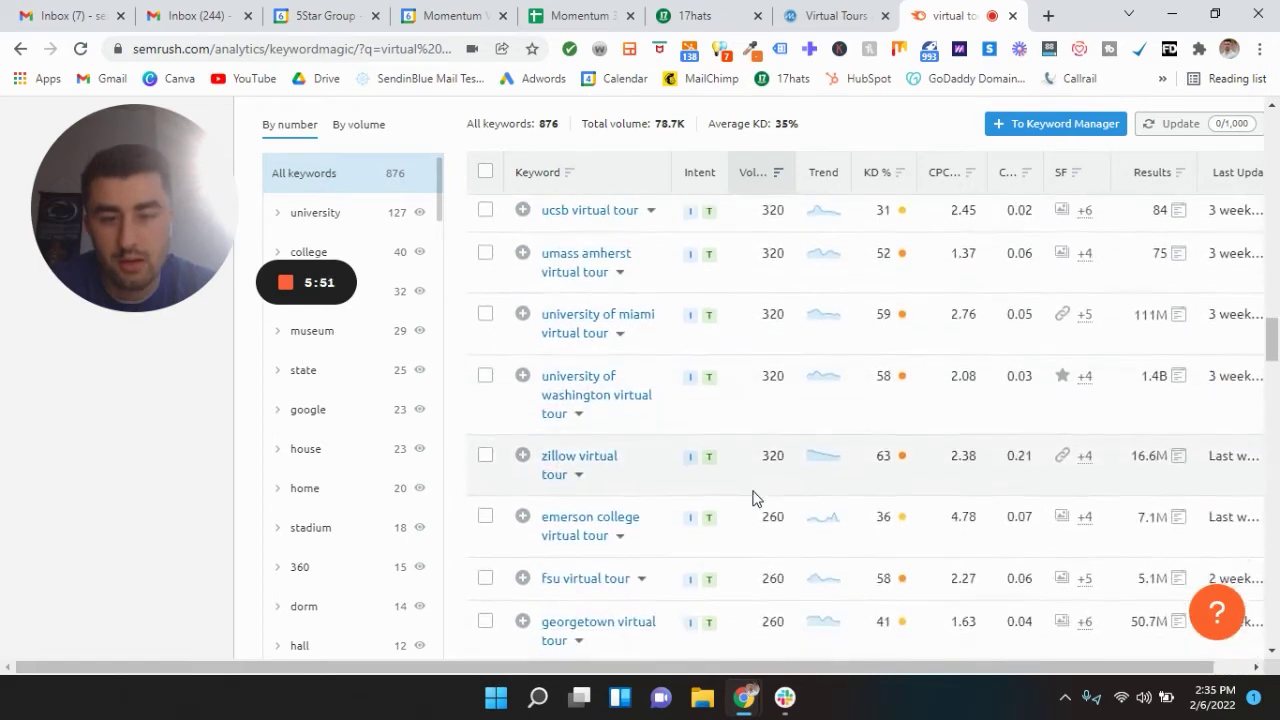
scroll(755, 497, "down", 4)
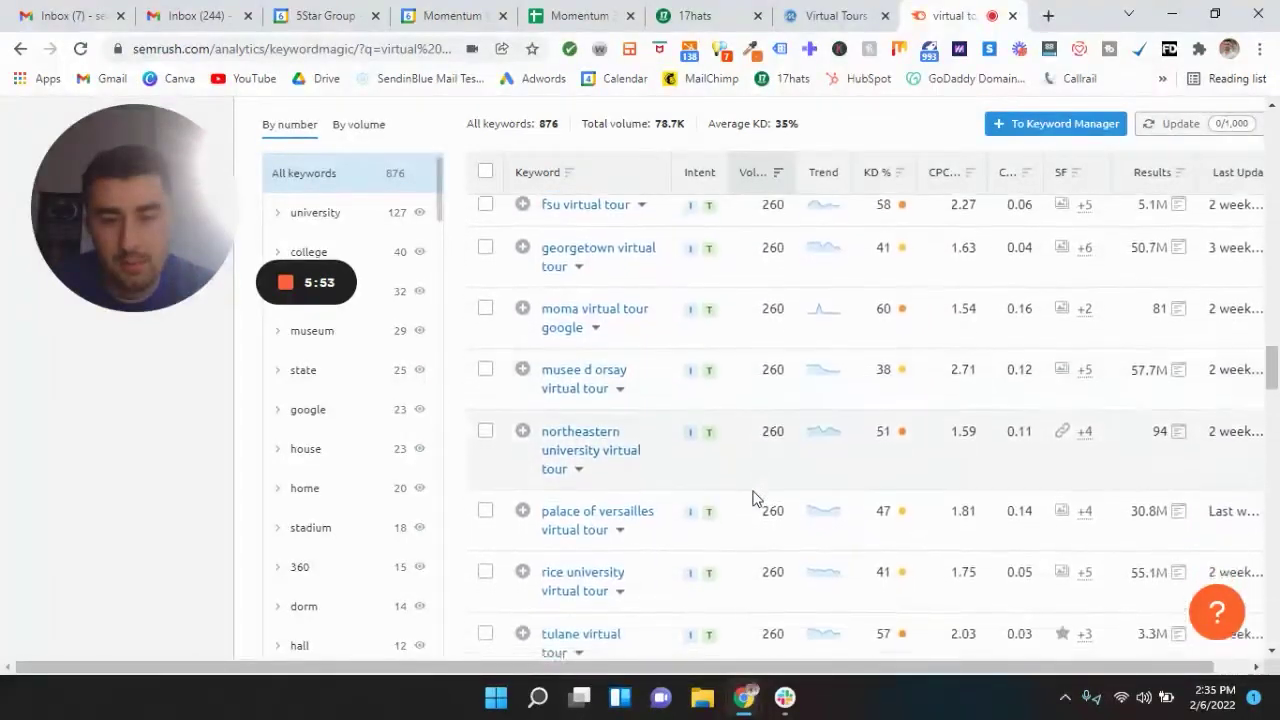
scroll(755, 497, "down", 3)
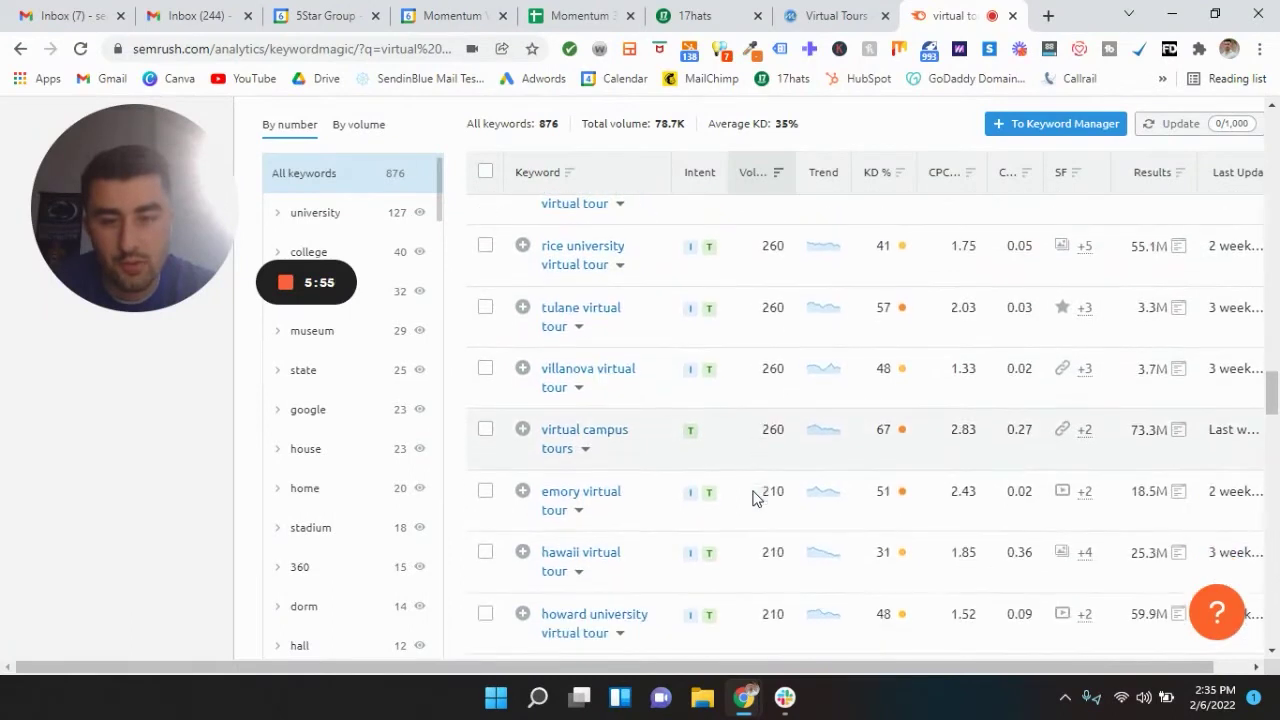
scroll(755, 497, "down", 3)
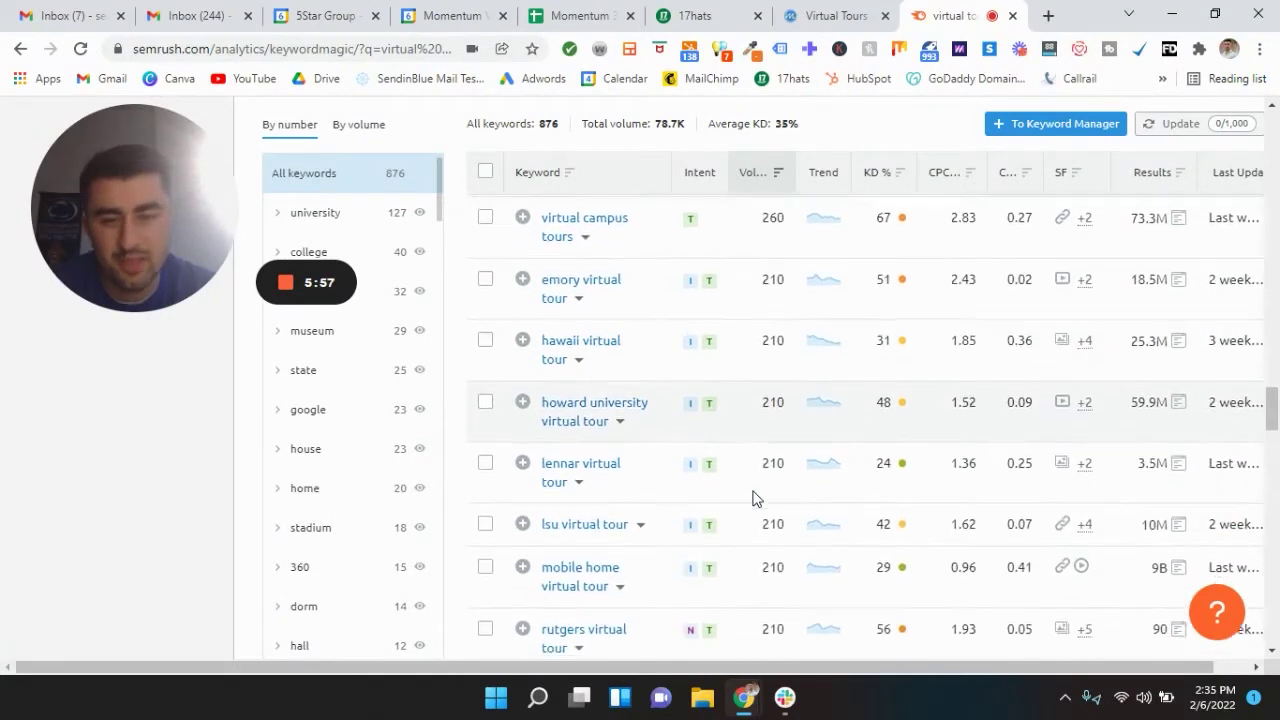
scroll(755, 497, "down", 1)
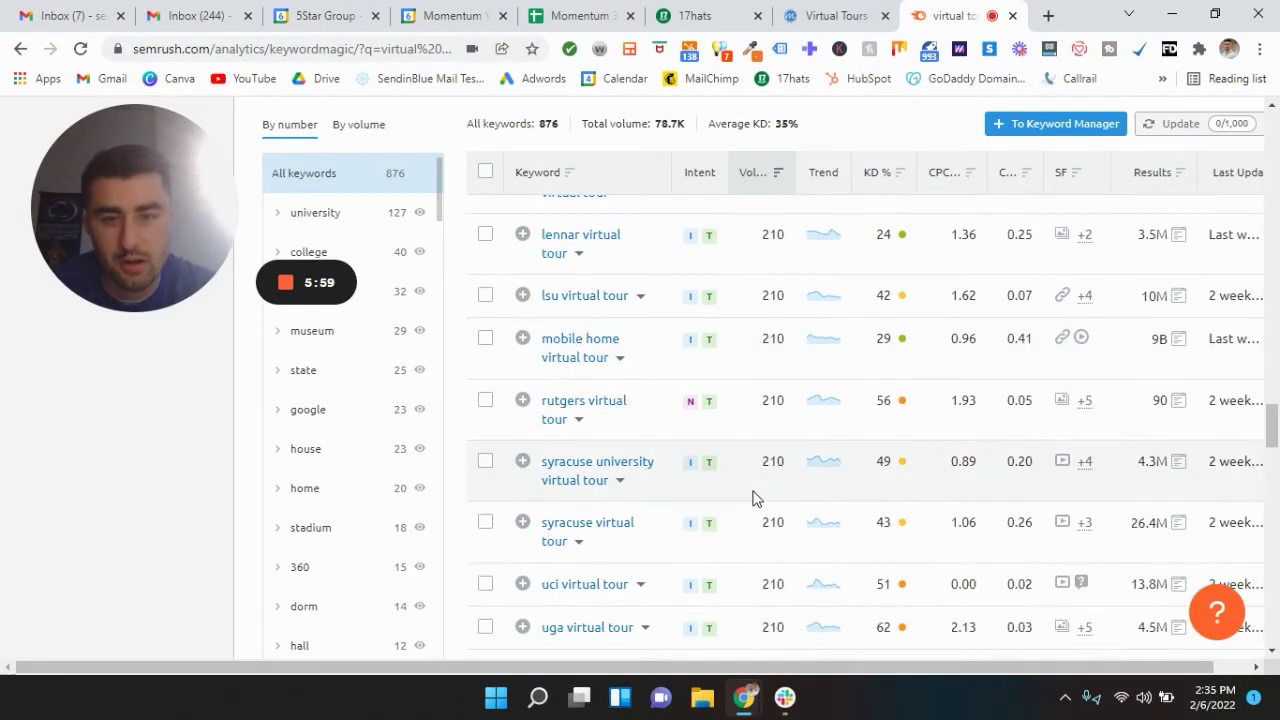
scroll(755, 497, "down", 1)
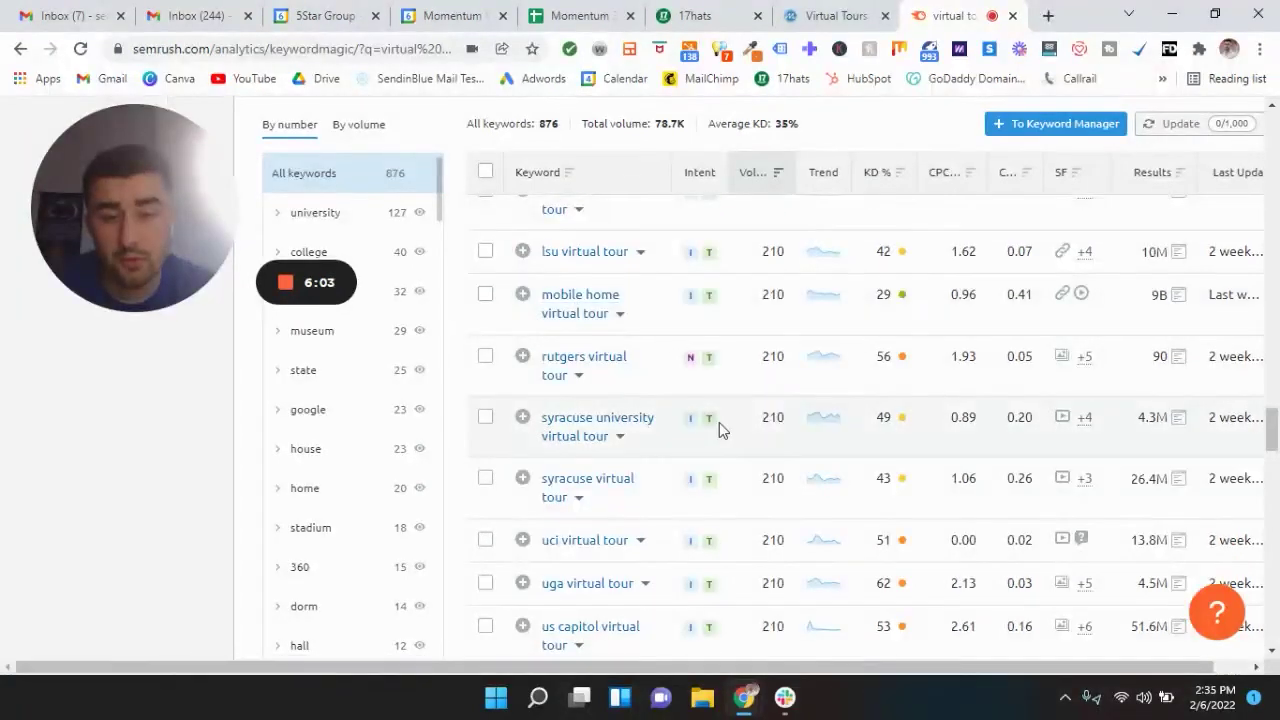
scroll(719, 422, "down", 5)
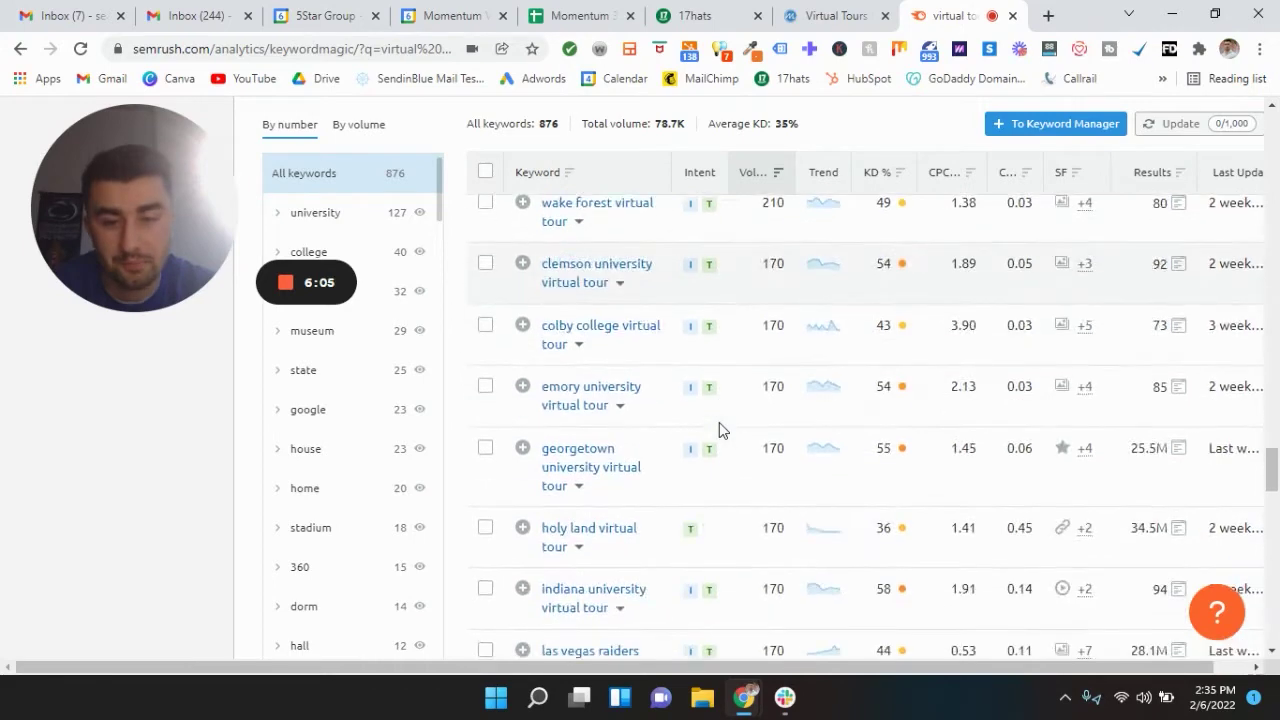
scroll(719, 422, "down", 5)
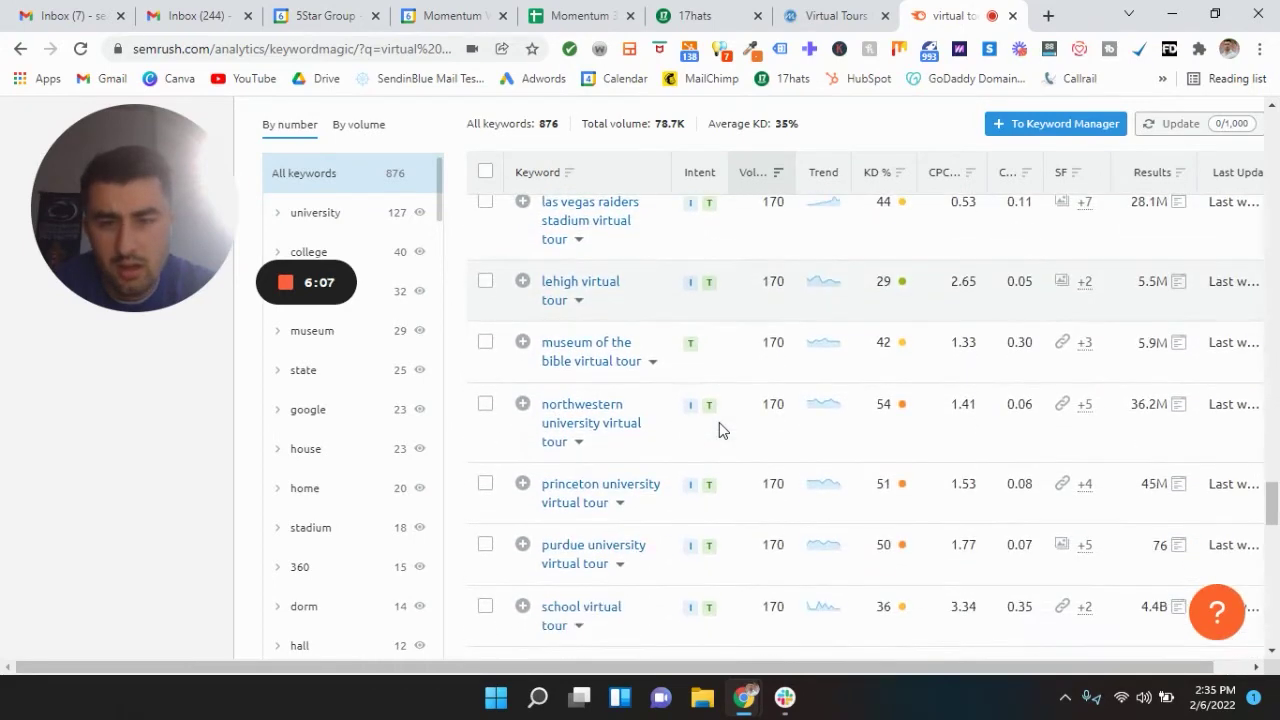
scroll(719, 422, "down", 2)
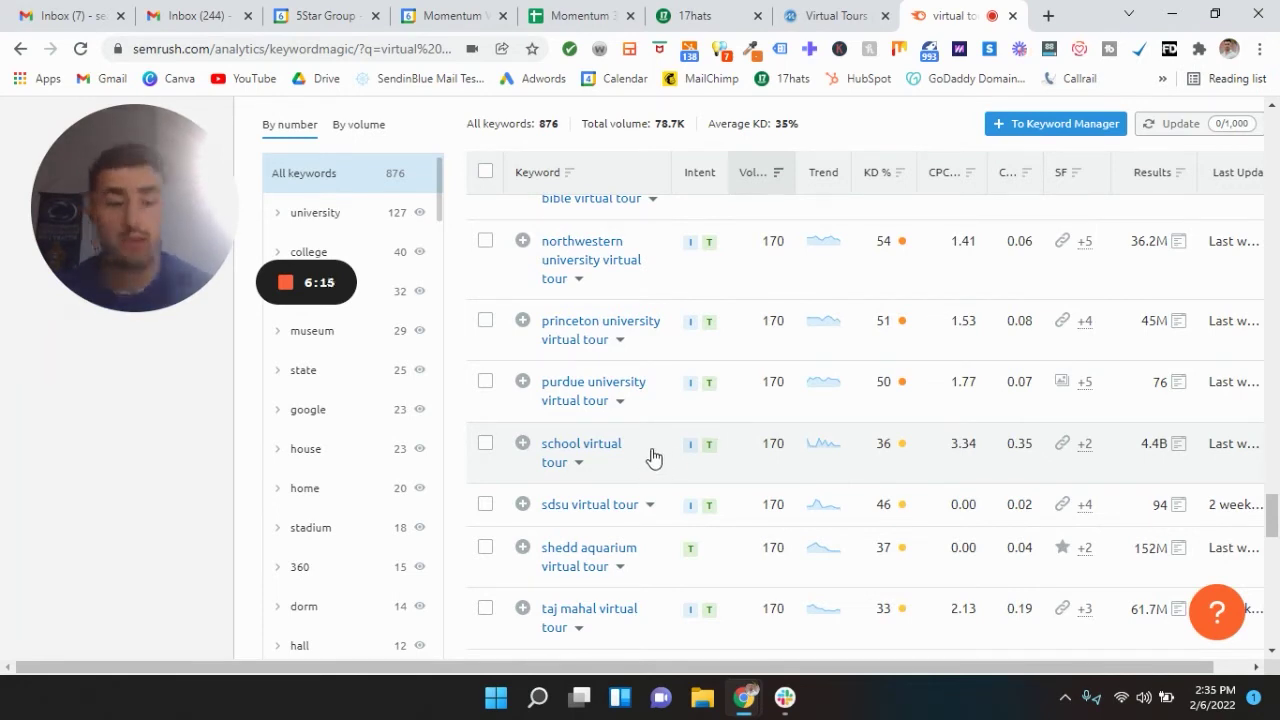
mouse_move(896, 452)
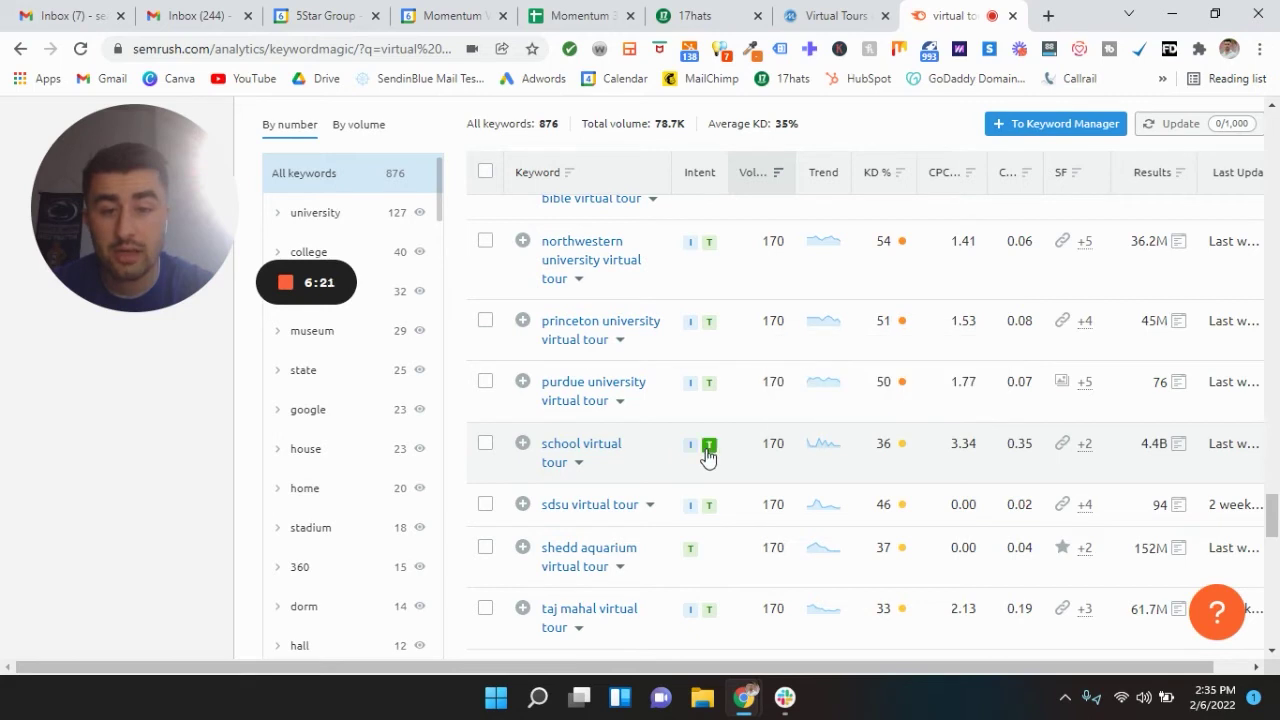
mouse_move(710, 455)
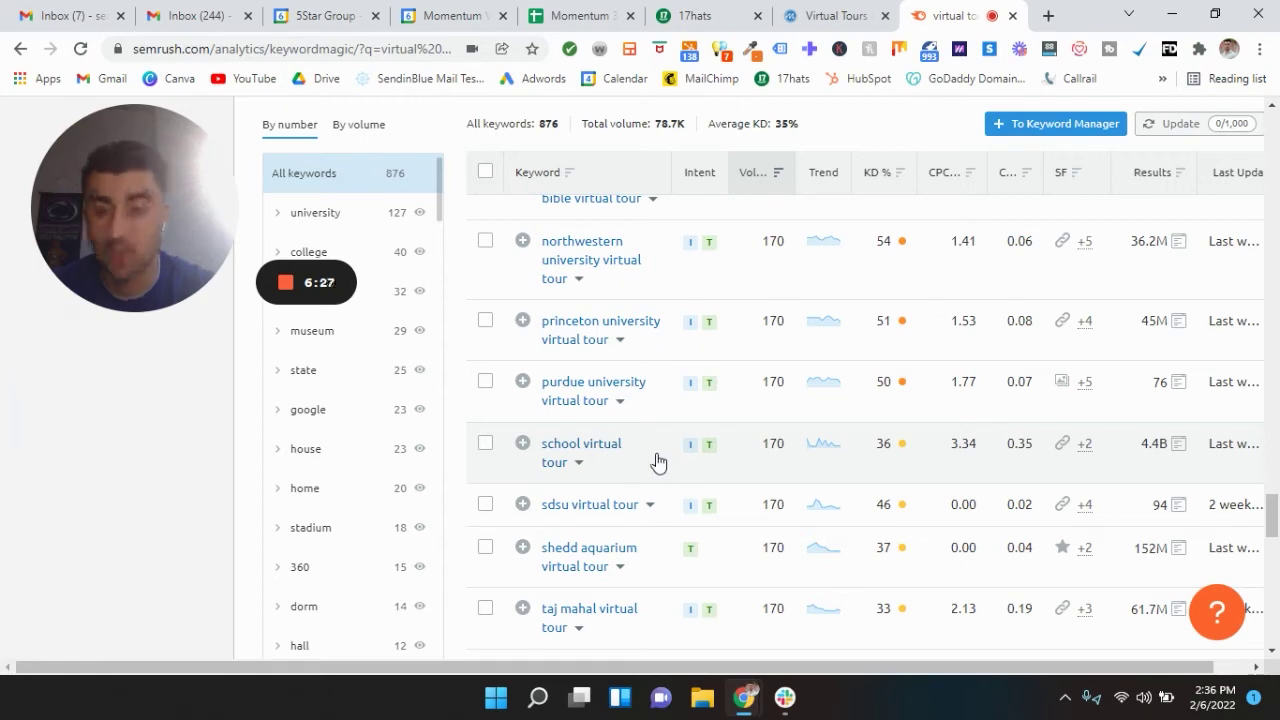
scroll(657, 461, "down", 3)
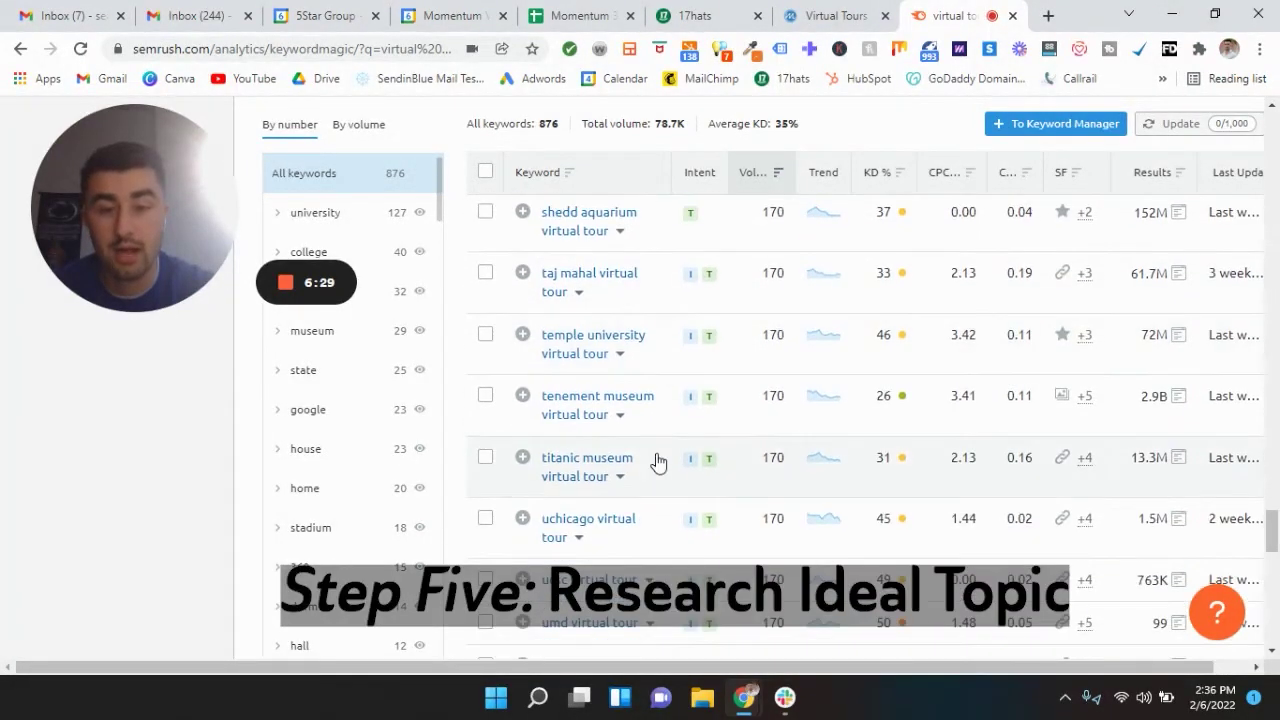
scroll(657, 461, "down", 2)
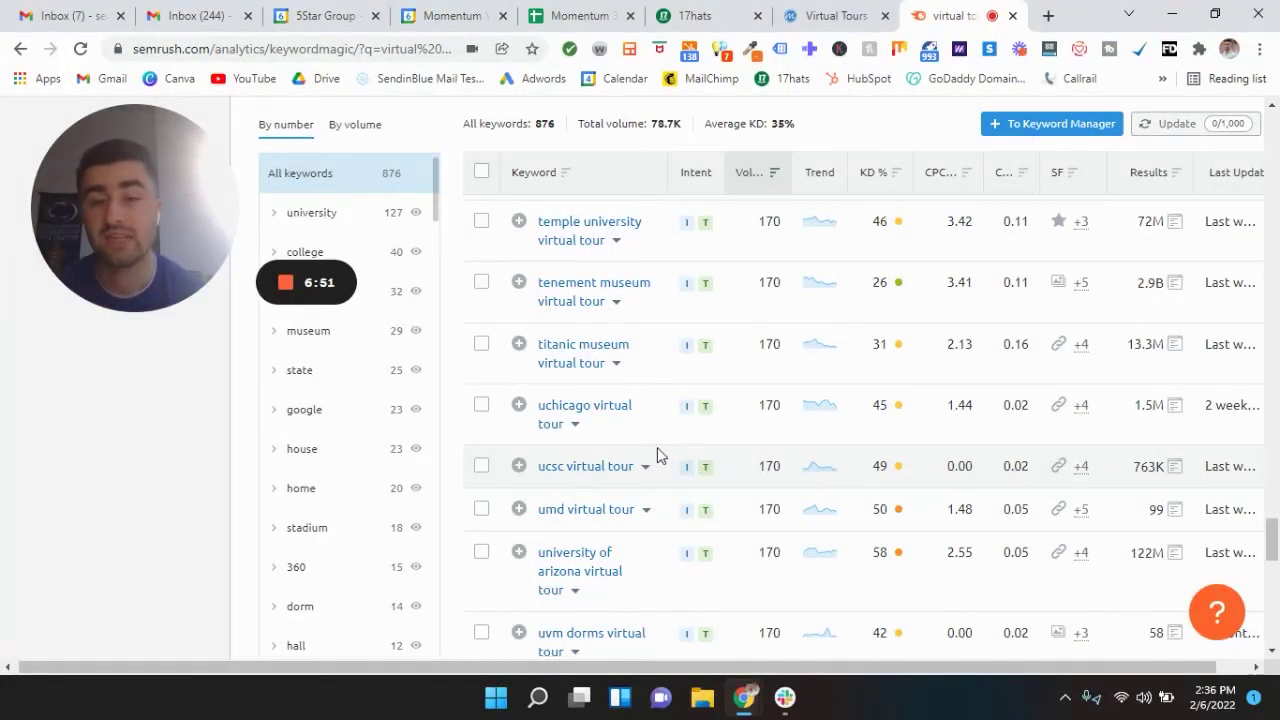
scroll(657, 446, "down", 3)
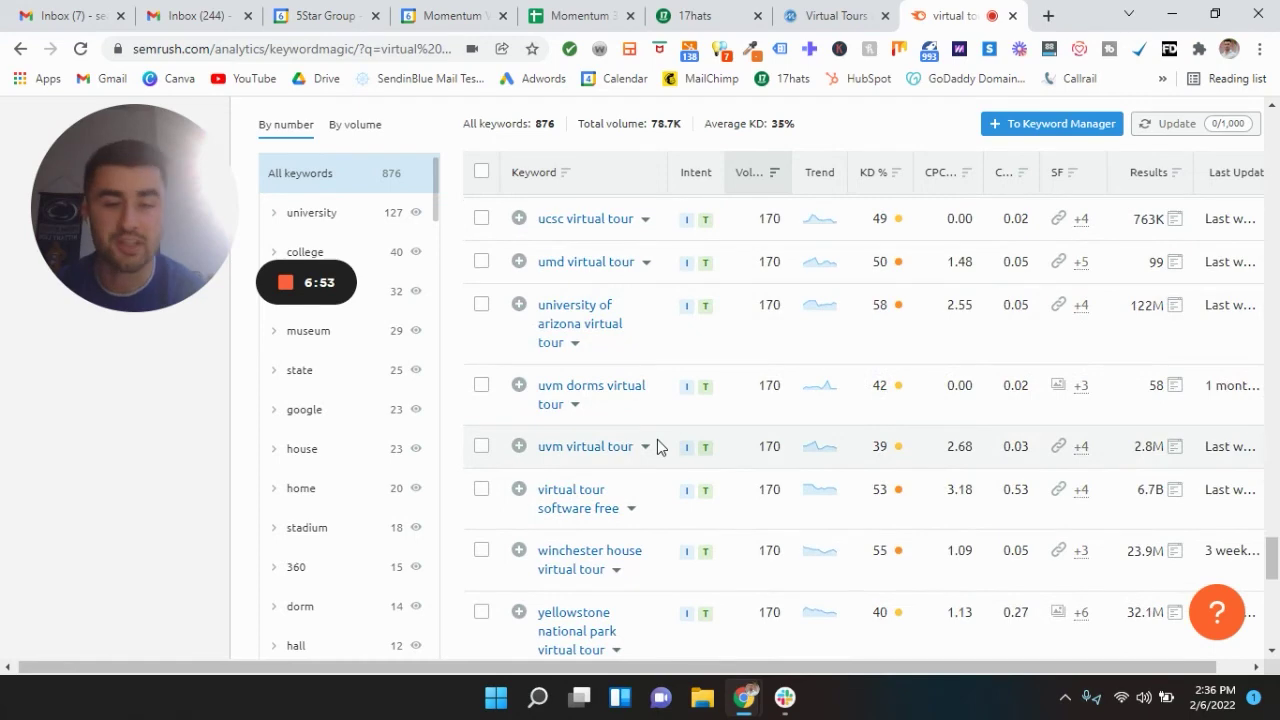
scroll(657, 446, "down", 5)
scroll(640, 446, "up", 1)
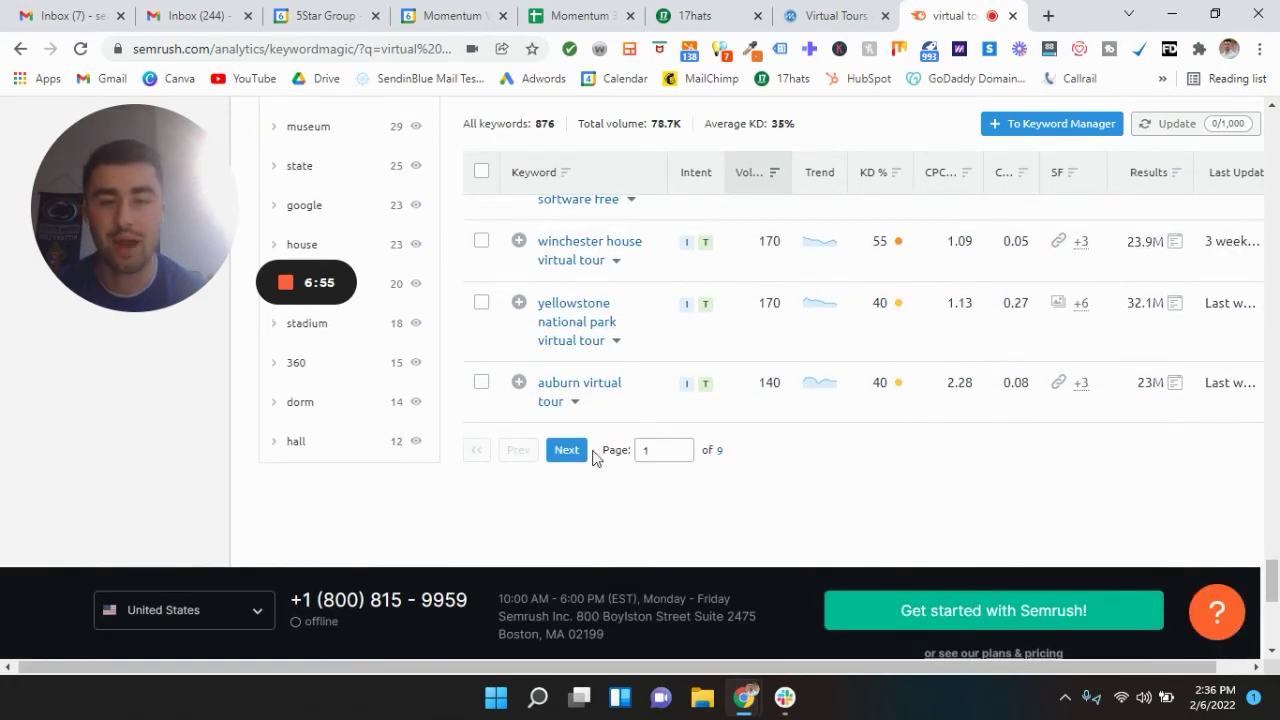
Step: Load page 2 of 9 of the 876 transactional 'virtual tours' keywords
left_click(566, 452)
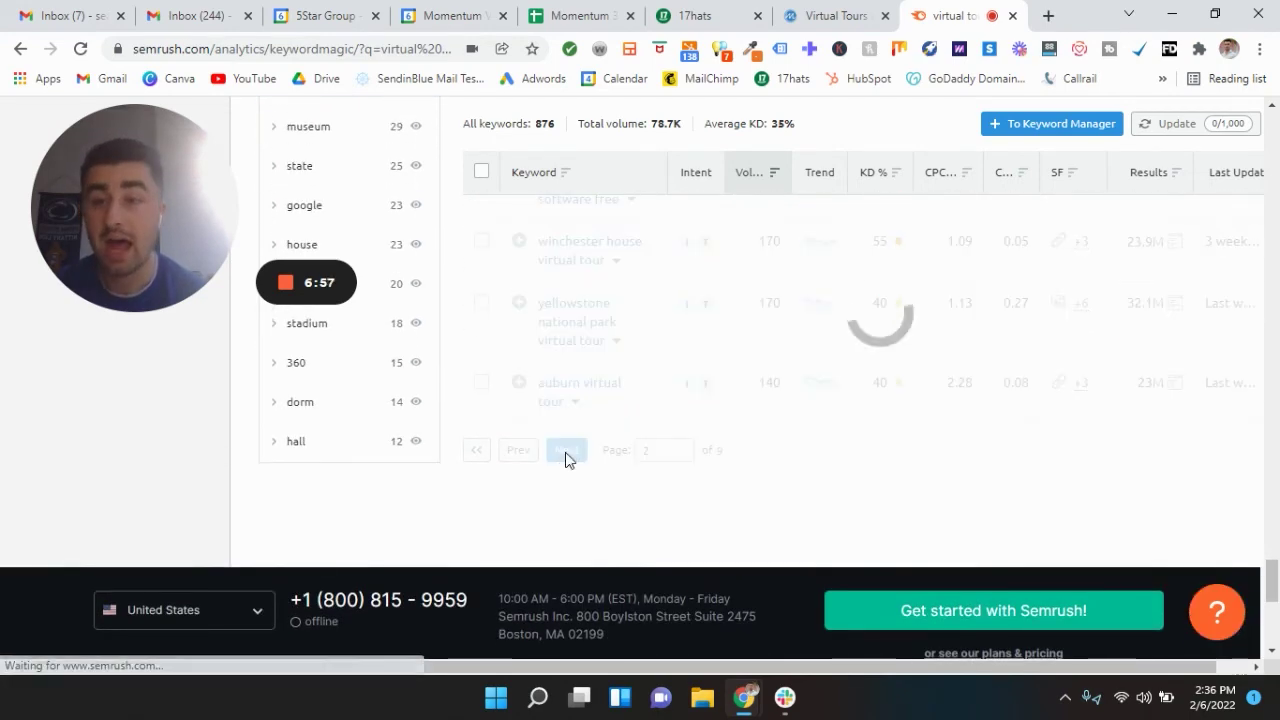